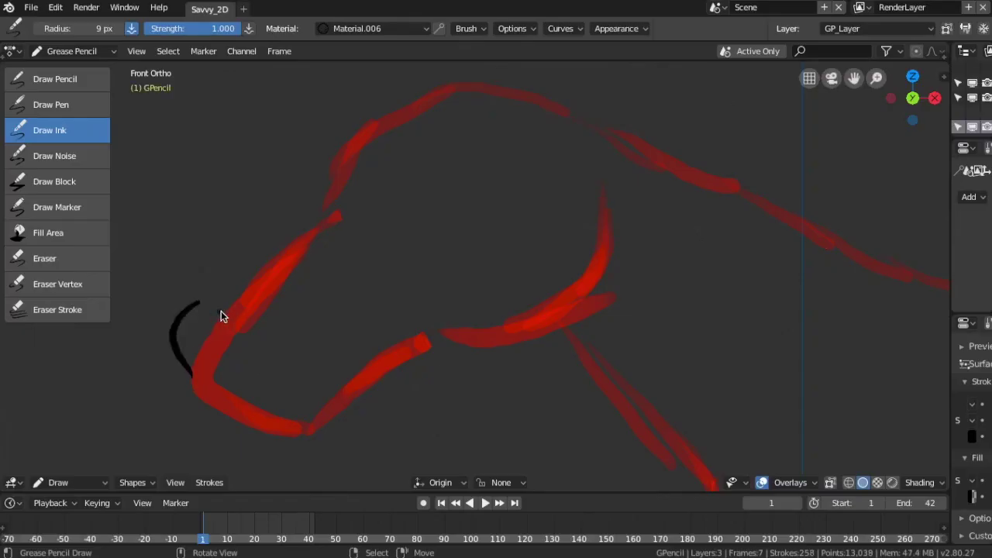
- Ink the top of the muzzle, the nose bridge and the brow up to the top of the forehead over the red sketch
left_click_drag(196, 301, 257, 288)
left_click_drag(257, 288, 376, 167)
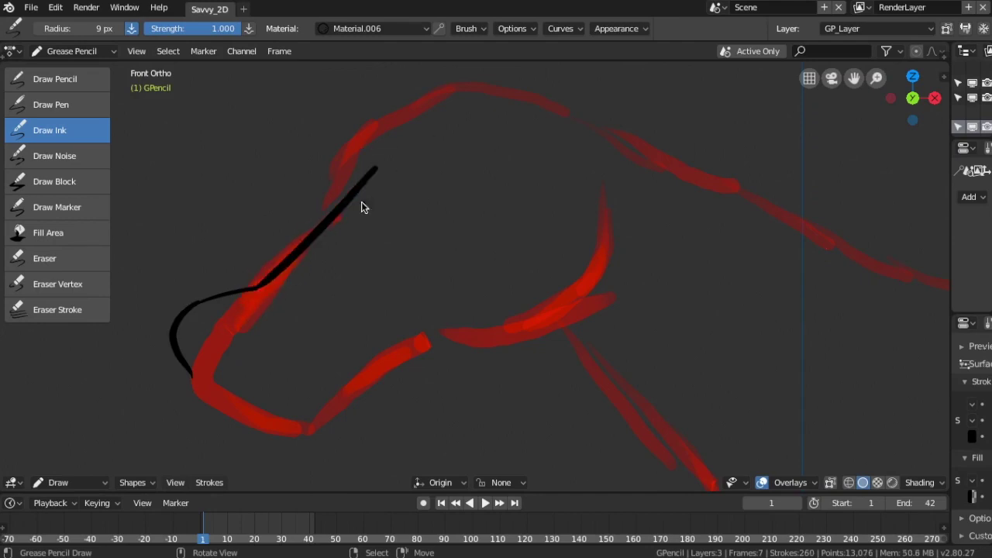
key("ctrl+z")
mouse_move(254, 290)
left_mouse_down()
mouse_move(375, 164)
mouse_move(370, 170)
left_mouse_up()
key("ctrl+z")
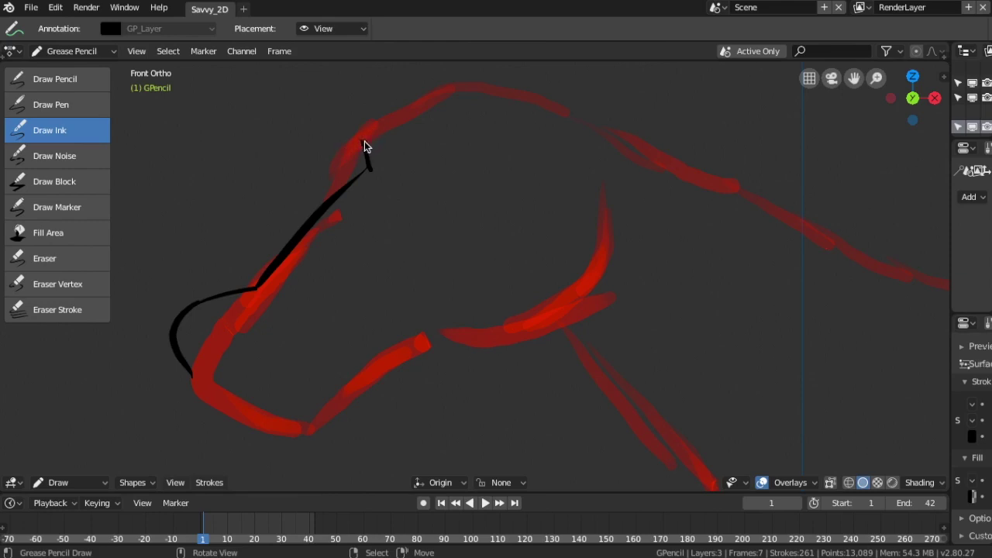
left_click_drag(364, 142, 441, 94)
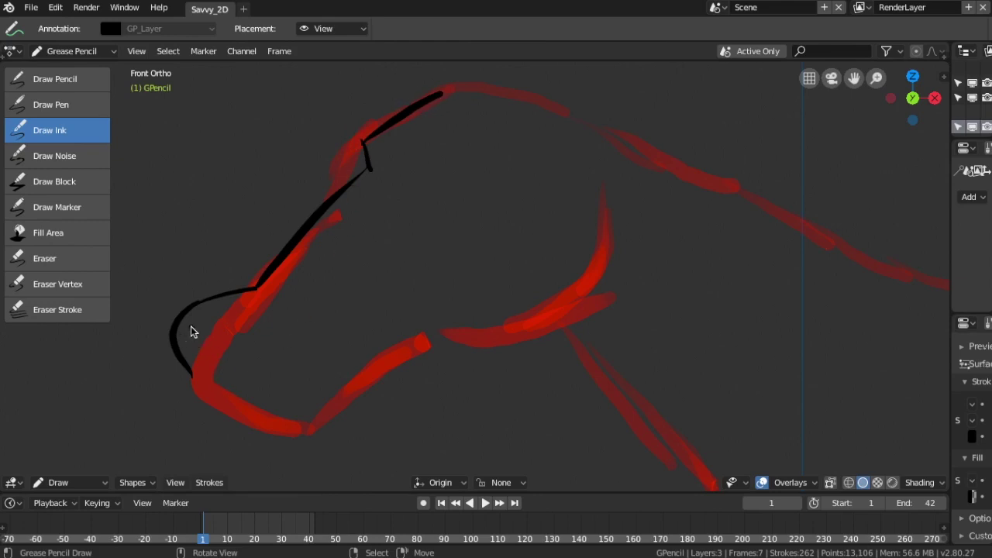
- Ink the nostril, the upper lip and the long mouth line running back across the cheek
left_click_drag(190, 332, 229, 342)
left_click_drag(190, 370, 204, 419)
left_click_drag(207, 421, 340, 284)
key("ctrl+z")
left_click_drag(201, 421, 352, 287)
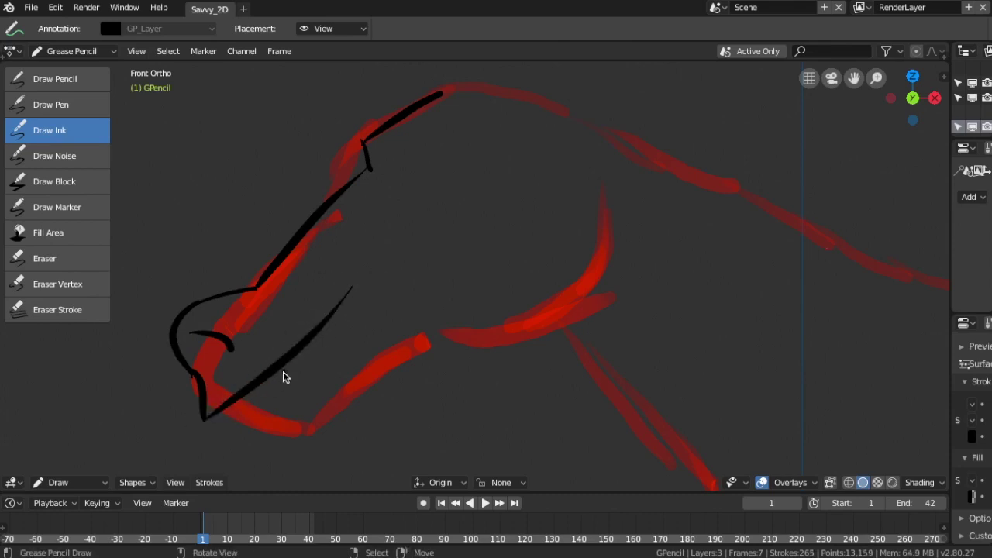
- Ink the lower lip, chin and underside of the jaw, ending with the rounded cheek curve
mouse_move(217, 419)
left_mouse_down()
mouse_move(251, 419)
mouse_move(271, 403)
mouse_move(300, 425)
mouse_move(374, 378)
left_mouse_up()
key("ctrl+z")
left_click_drag(279, 416, 536, 300)
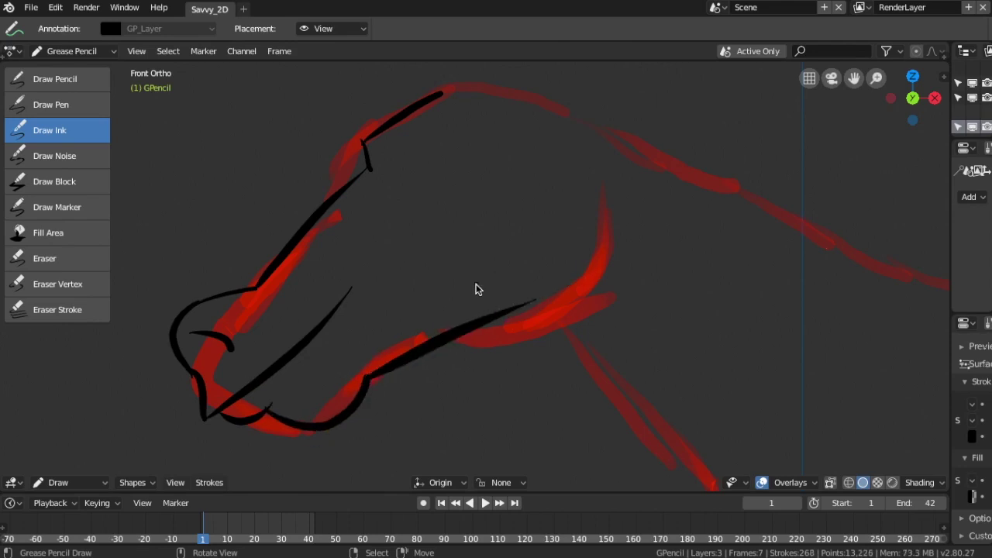
left_click_drag(478, 280, 597, 218)
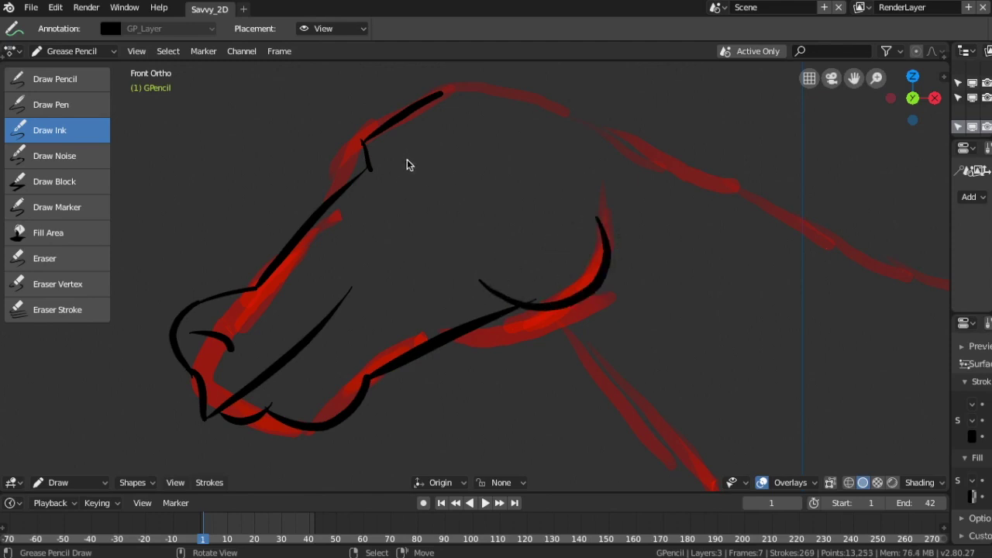
- Draw the horse's eye with a slanted upper lid, a dark pupil and a curved lower lid
left_click_drag(407, 153, 474, 144)
mouse_move(426, 172)
left_mouse_down()
mouse_move(434, 180)
mouse_move(480, 149)
left_mouse_up()
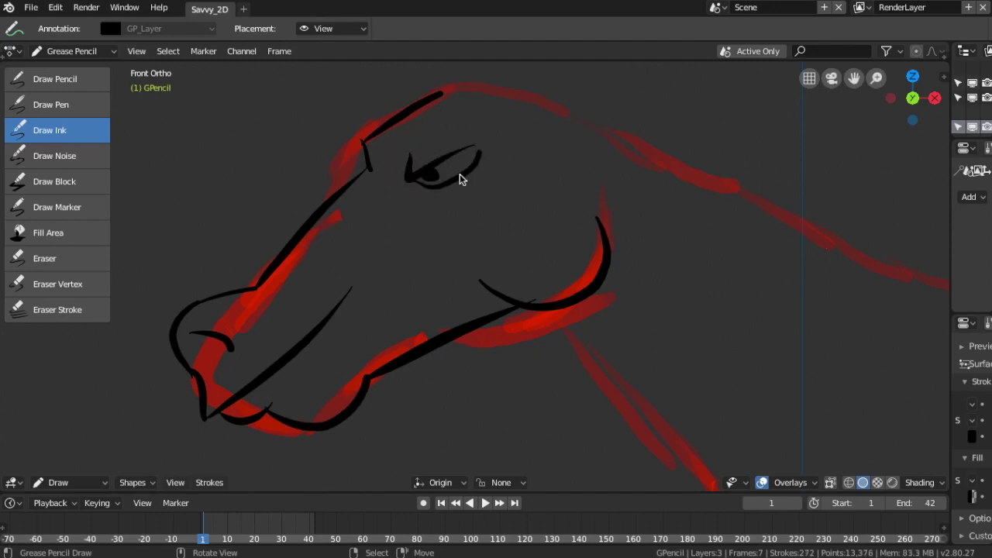
key("ctrl+z")
left_click_drag(415, 179, 464, 151)
- Ink the throat line running down from the cheek and the pointed front ear on top of the head
left_click(561, 314)
left_click_drag(564, 306, 701, 463)
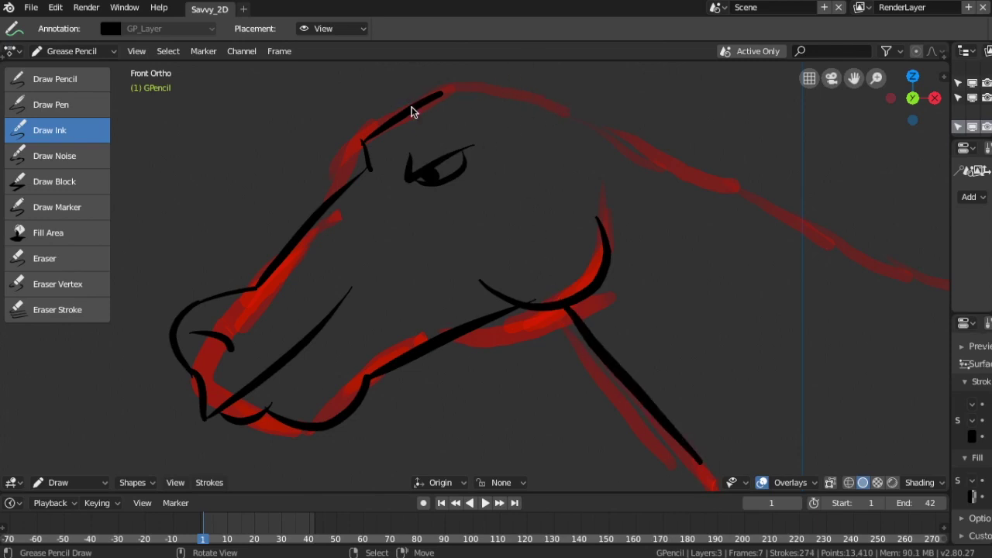
mouse_move(411, 111)
middle_mouse_down("shift")
mouse_move(339, 160)
mouse_move(322, 157)
middle_mouse_up("shift")
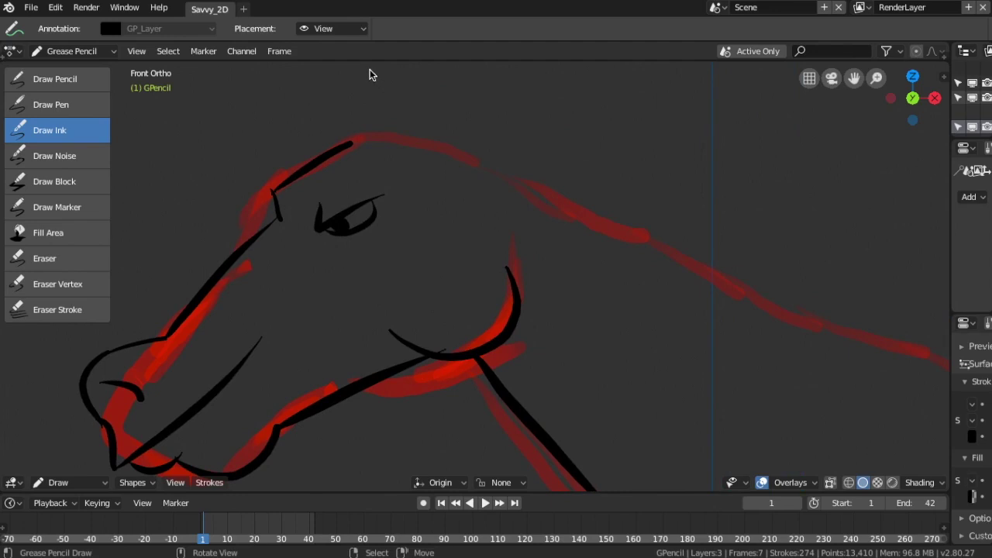
left_click_drag(364, 67, 422, 155)
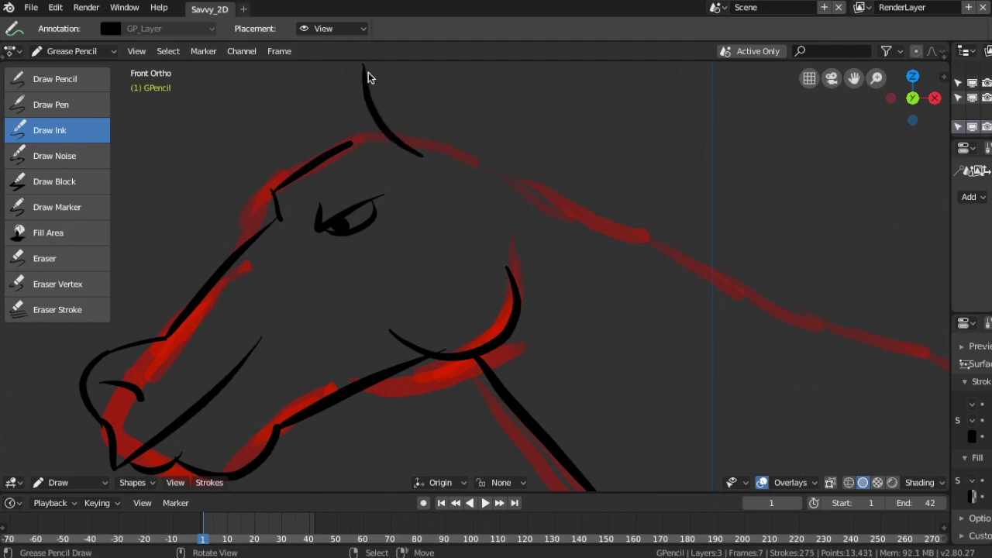
left_click_drag(365, 68, 387, 160)
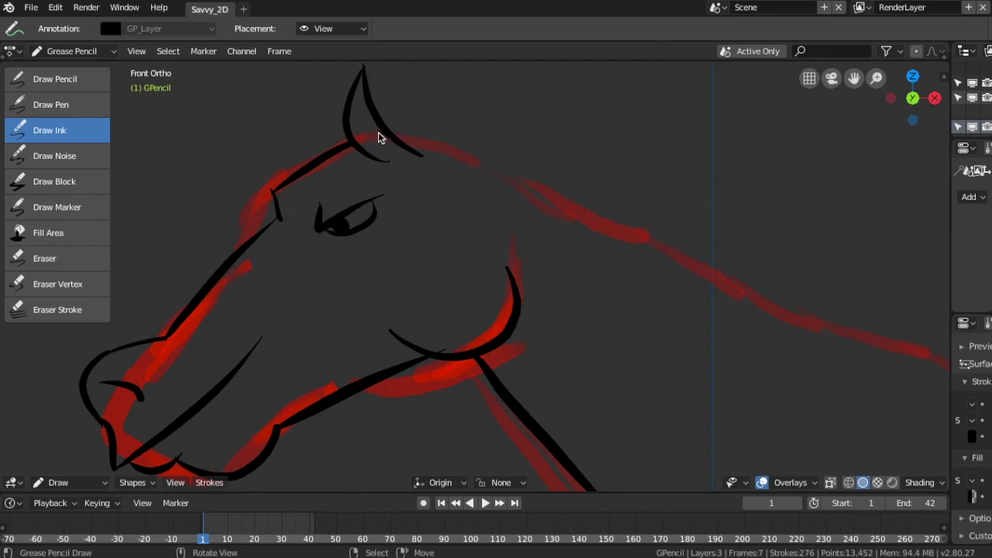
- Ink the upper neck line from the ear towards the withers and add the second ear behind the first
left_click_drag(394, 133, 900, 307)
key("ctrl+z")
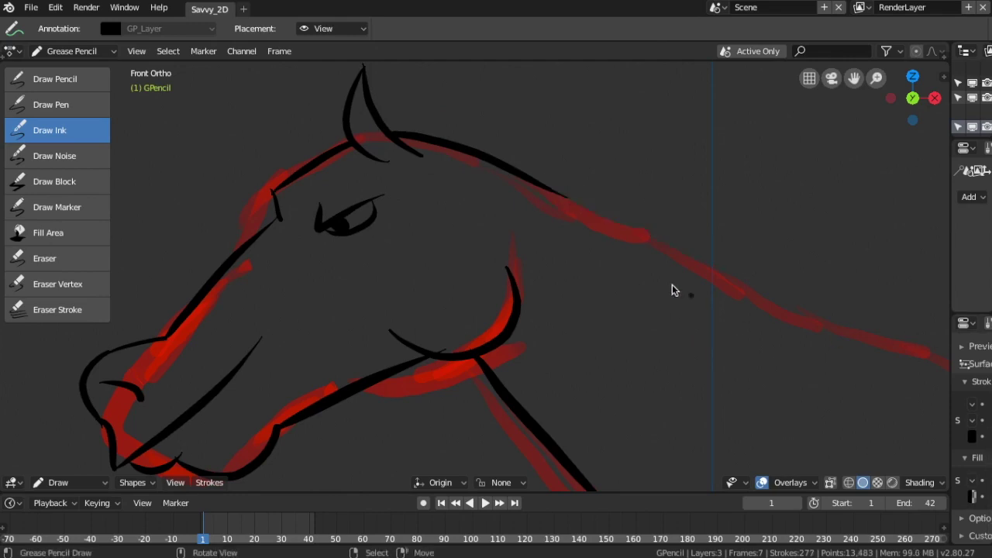
left_click_drag(531, 184, 899, 296)
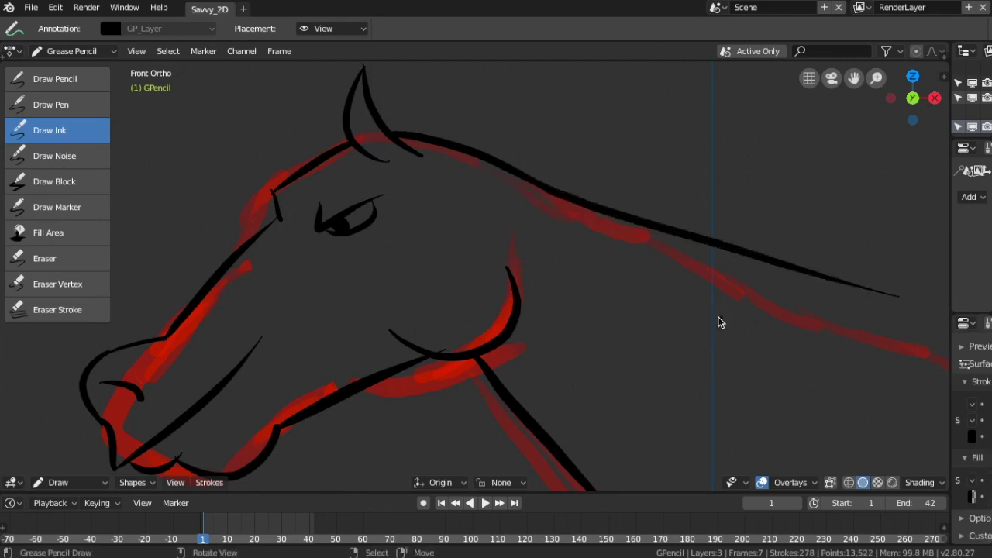
key("ctrl+z")
mouse_move(527, 183)
left_mouse_down()
mouse_move(863, 316)
mouse_move(941, 333)
left_mouse_up()
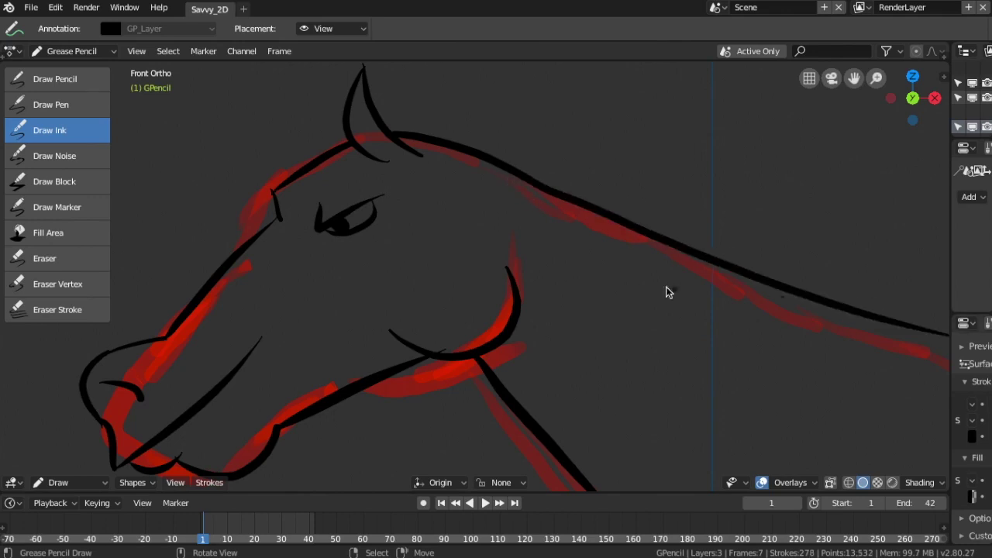
mouse_move(407, 71)
left_mouse_down()
mouse_move(425, 134)
mouse_move(438, 116)
mouse_move(456, 142)
left_mouse_up()
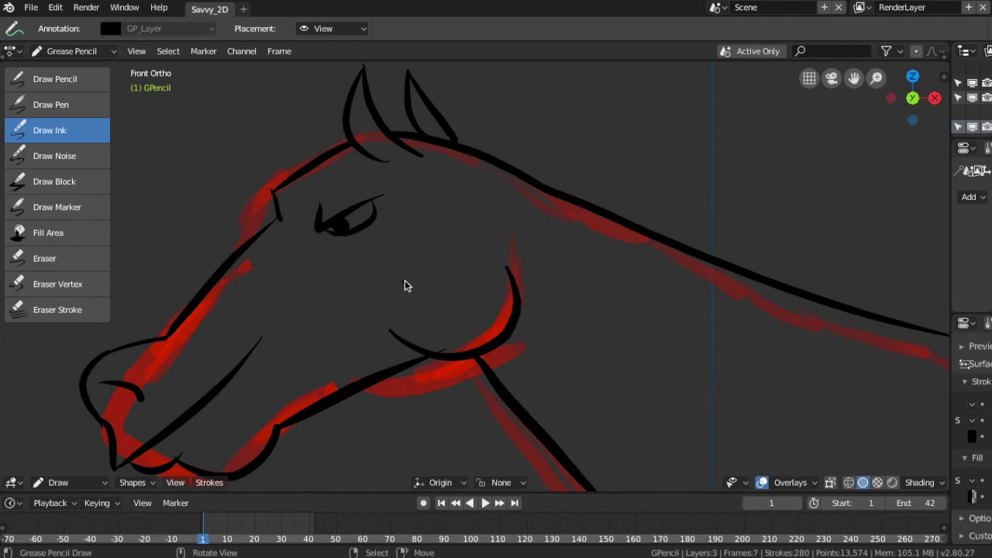
- Extend the throat line down to the chest and ink the rounded chest bulge
scroll(471, 215, "down", 4)
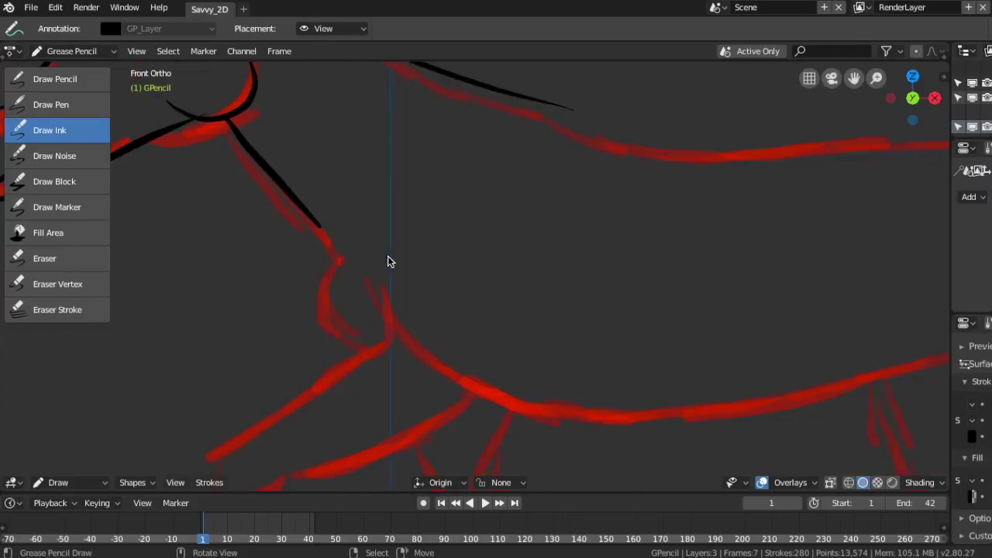
mouse_move(387, 256)
middle_mouse_down("shift")
mouse_move(406, 299)
mouse_move(398, 348)
mouse_move(389, 337)
middle_mouse_up("shift")
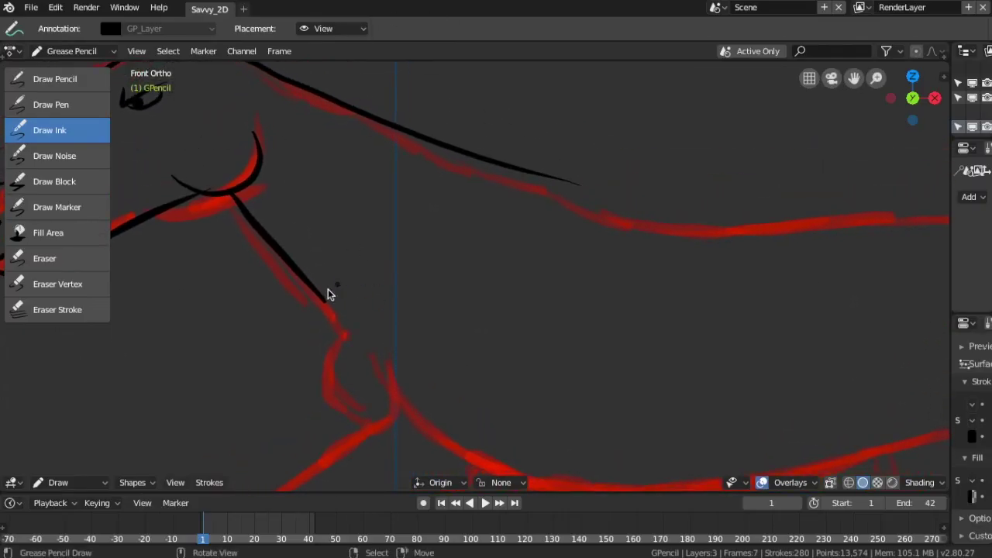
mouse_move(313, 289)
left_mouse_down()
mouse_move(365, 348)
mouse_move(397, 416)
left_mouse_up()
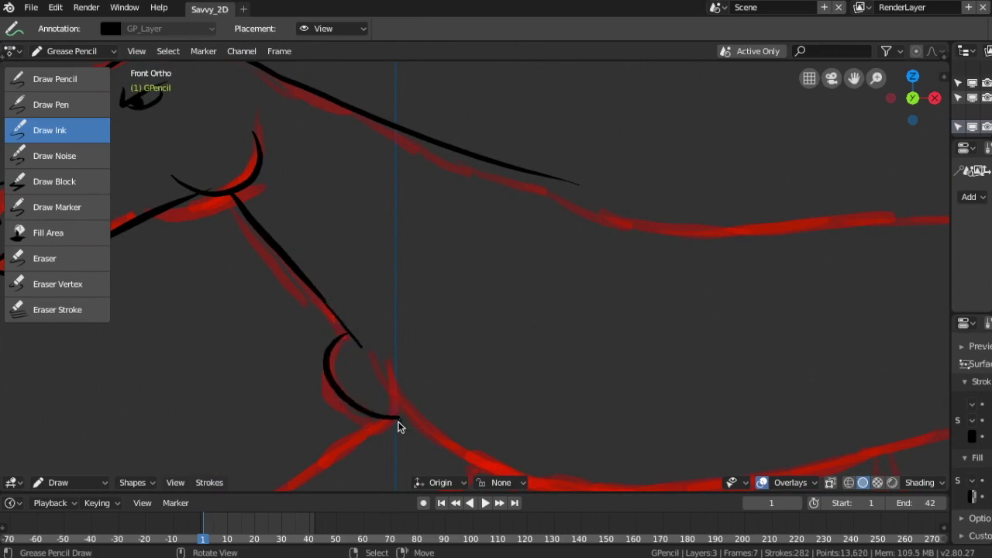
- Ink the curve of the rump and the rear outline of the hind thigh
scroll(534, 175, "down", 4)
left_click_drag(699, 237, 767, 309)
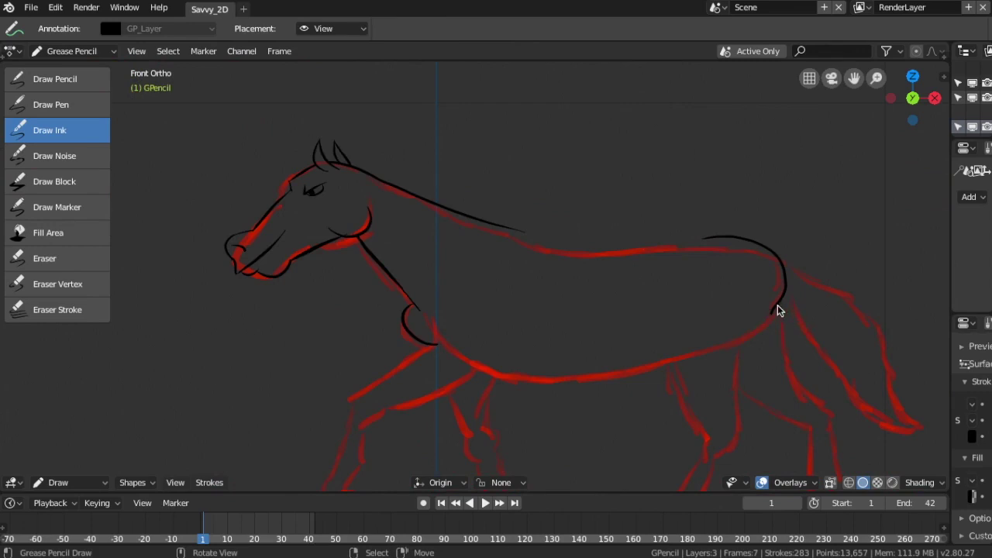
left_click_drag(777, 306, 796, 382)
key("ctrl+z")
left_click_drag(779, 305, 813, 408)
- Ink the front outline of the hind thigh and the angled hock of the hind leg
left_click_drag(656, 332, 710, 440)
key("ctrl+z")
left_click_drag(650, 330, 725, 435)
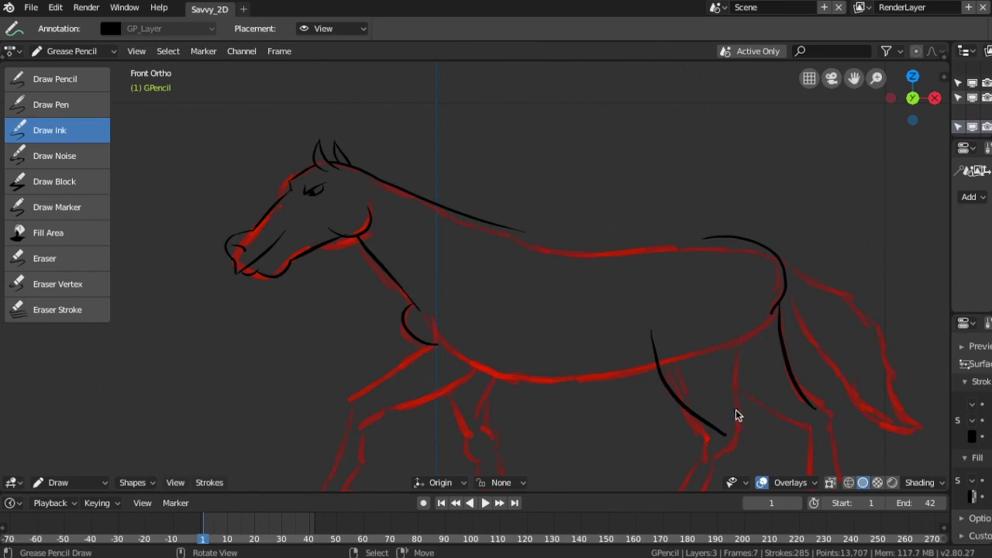
left_click_drag(734, 407, 734, 449)
key("ctrl+z")
left_click_drag(731, 408, 730, 451)
key("ctrl+z")
mouse_move(731, 407)
left_mouse_down()
mouse_move(755, 440)
mouse_move(762, 431)
mouse_move(741, 449)
left_mouse_up()
key("ctrl+z")
- Try to erase the rear end of the upper neck line with Eraser Vertex
left_click(50, 285)
left_click_drag(547, 248, 481, 226)
key("ctrl+z")
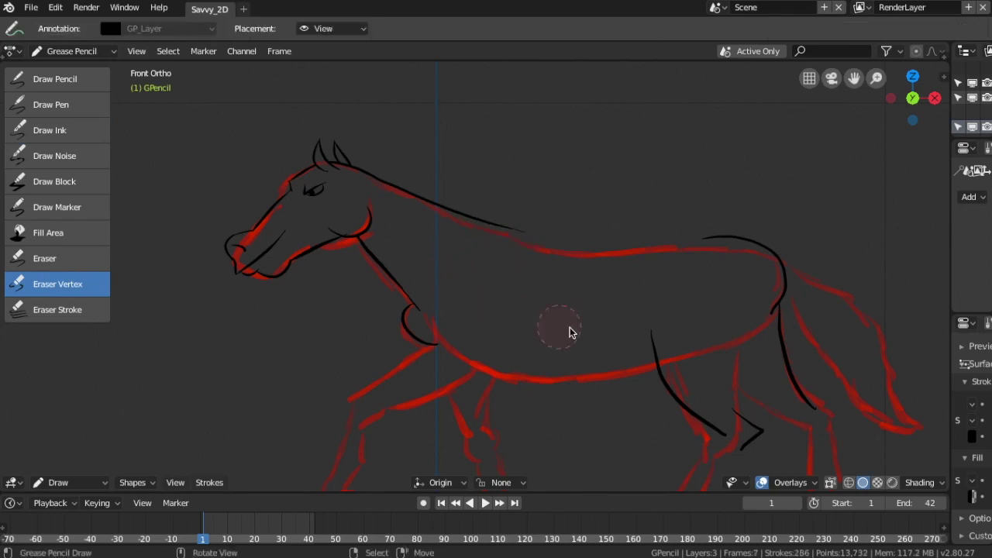
- Lock the sketch and shapes layers of the grease pencil object against editing
scroll(750, 303, "down", 6)
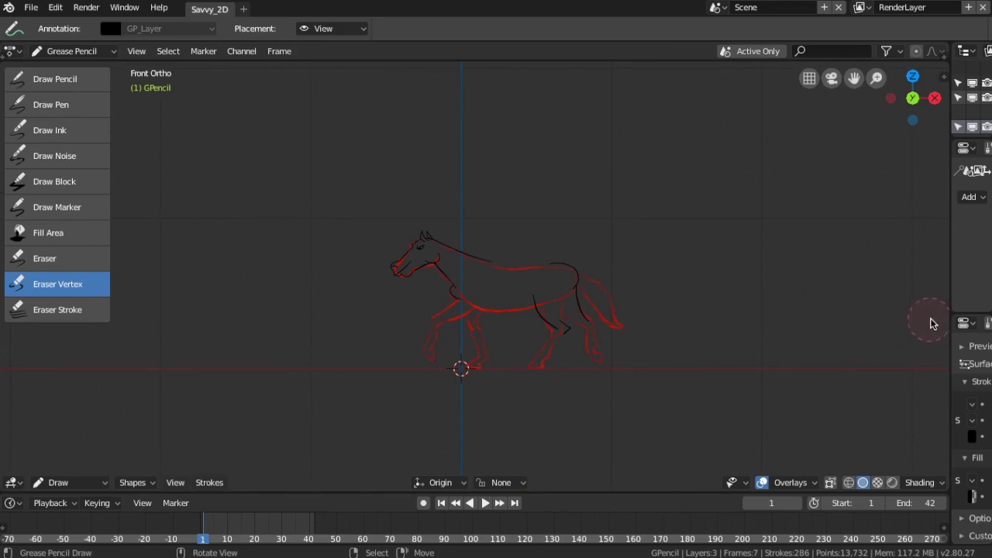
left_click_drag(950, 304, 710, 270)
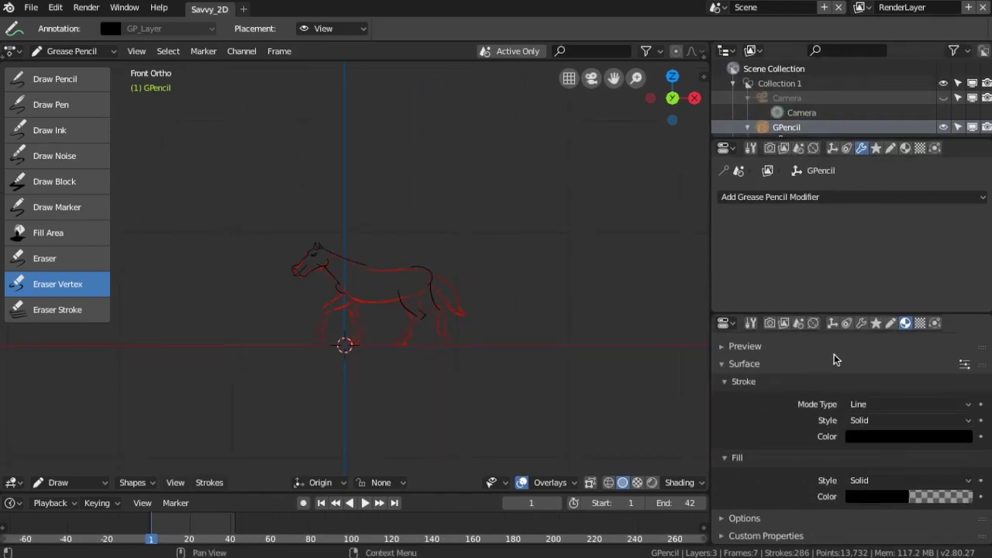
scroll(832, 354, "up", 4)
scroll(830, 356, "up", 3)
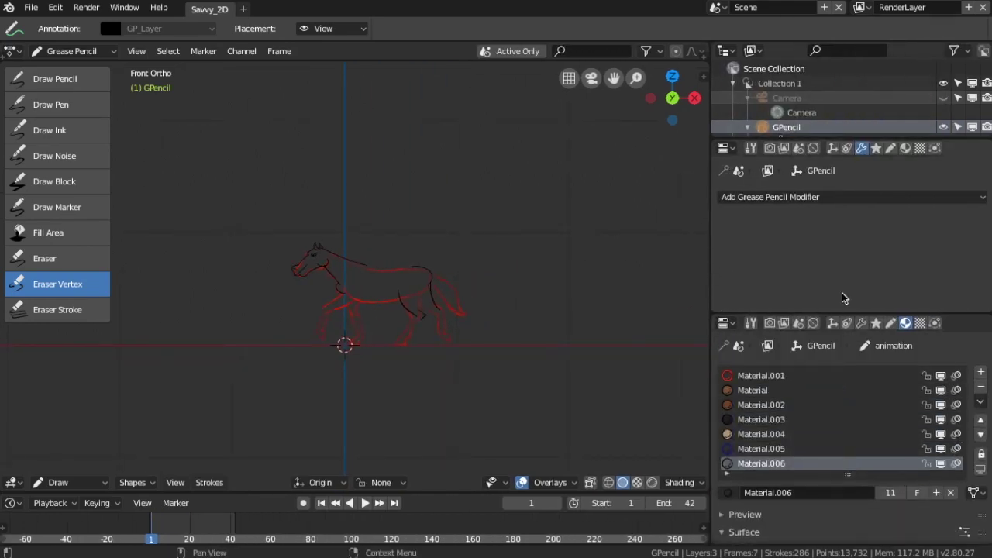
left_click(890, 148)
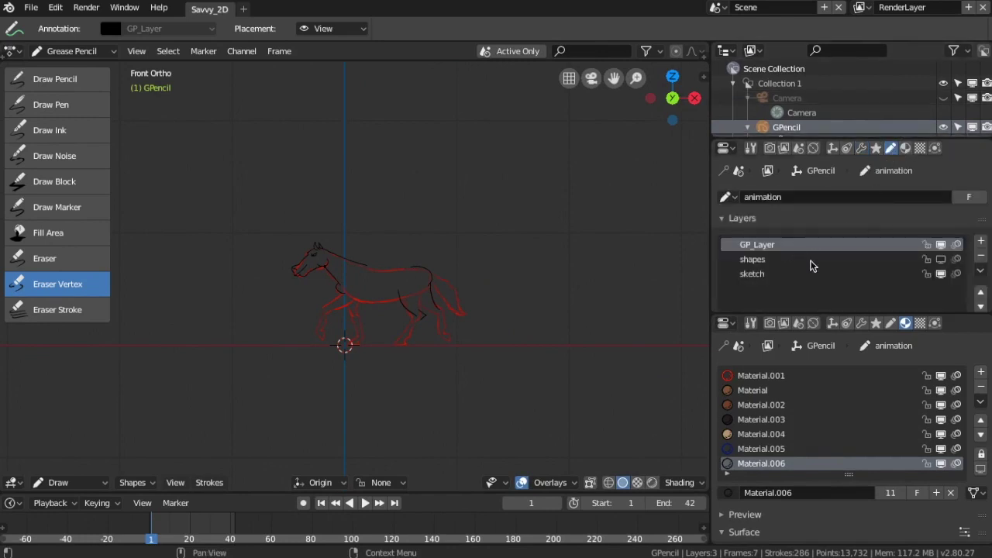
left_click(928, 275)
left_click(941, 274)
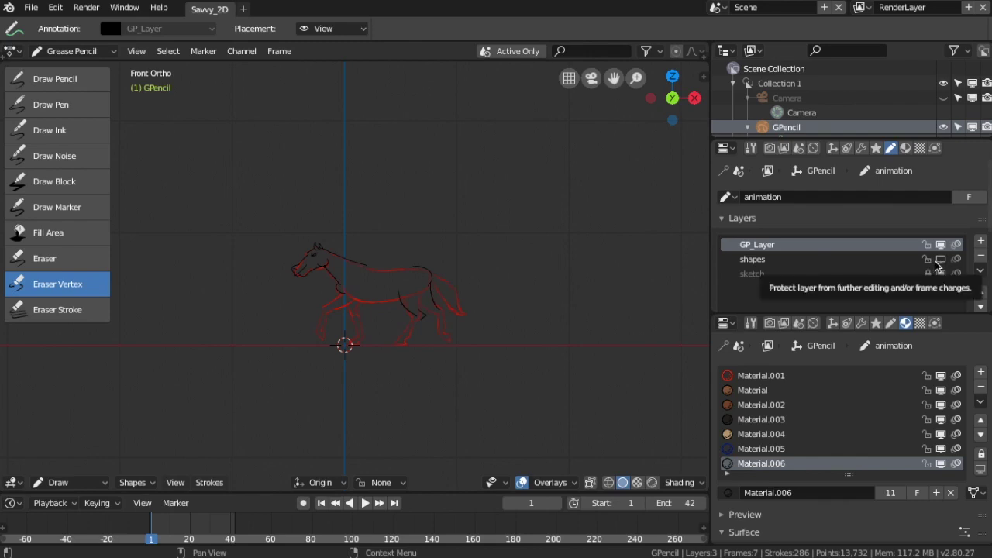
left_click(929, 260)
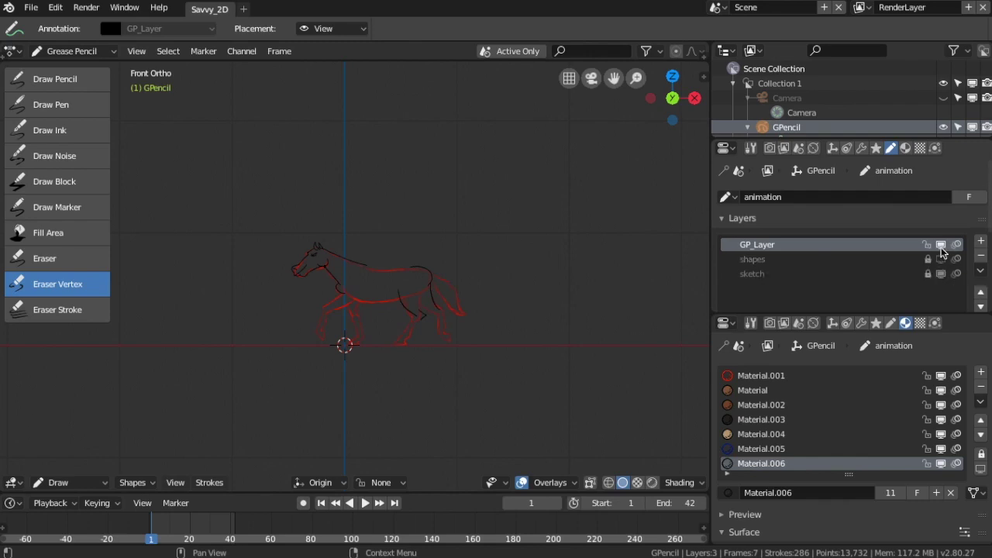
- Rename the grease pencil layer GP_Layer as line and narrow the properties area to enlarge the drawing view
double_click(782, 244)
type("line")
key("Return")
left_click_drag(710, 286, 866, 285)
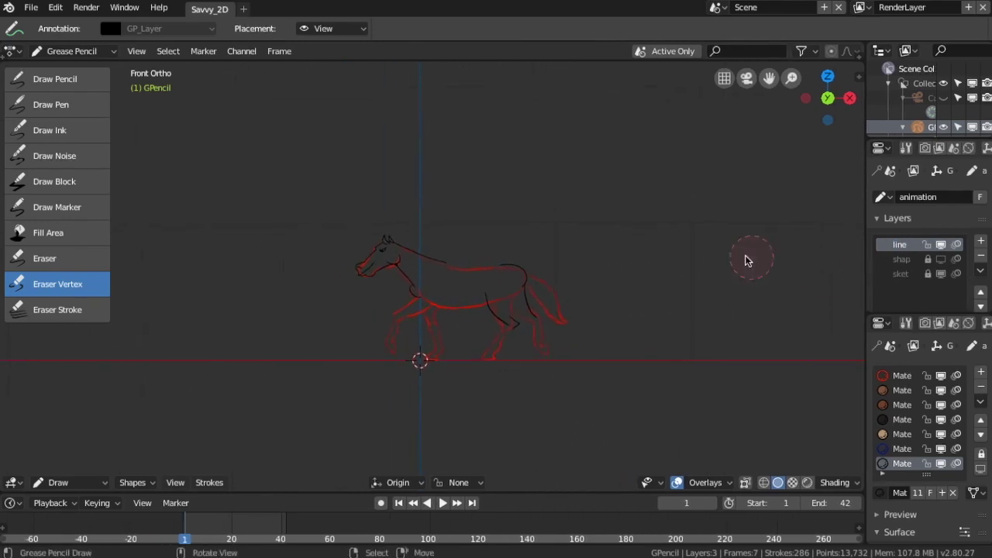
- Erase the rear part of the inked upper neck line near the withers with Eraser Vertex
scroll(739, 257, "up", 8)
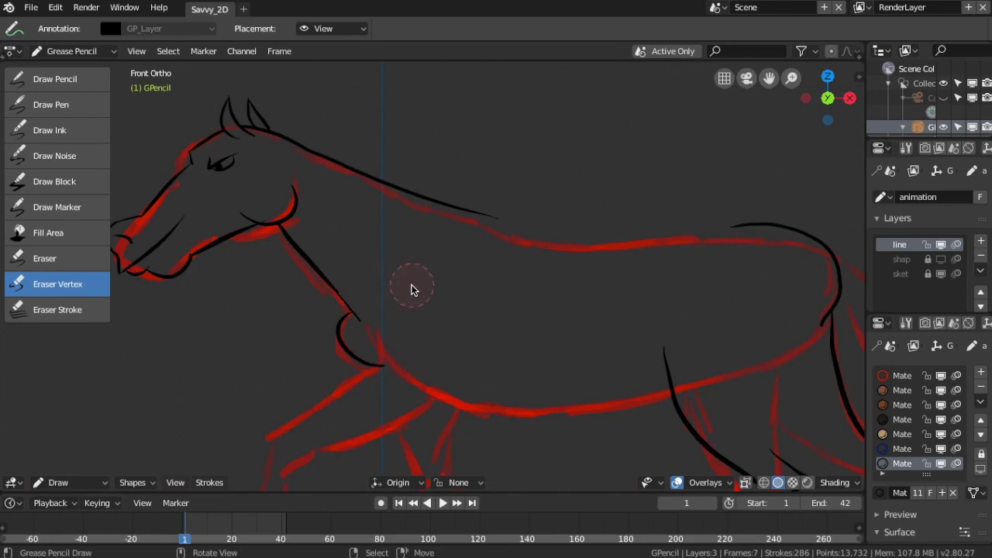
mouse_move(412, 290)
middle_mouse_down("shift")
mouse_move(427, 215)
mouse_move(401, 261)
mouse_move(348, 261)
middle_mouse_up("shift")
left_click_drag(432, 192, 365, 179)
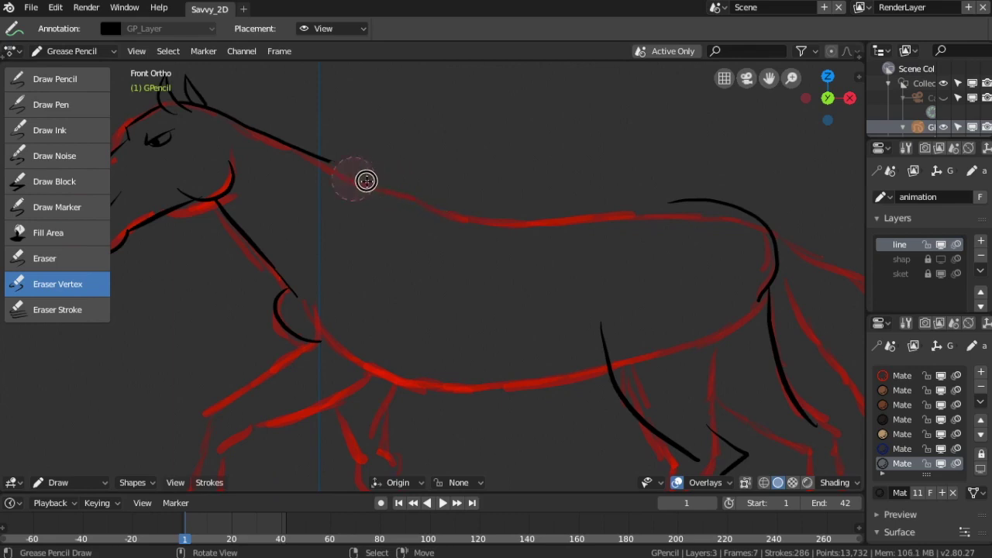
- Erase the inked shoulder bump, back and rump line with Eraser Vertex, leaving the neck outline in place
left_click(49, 132)
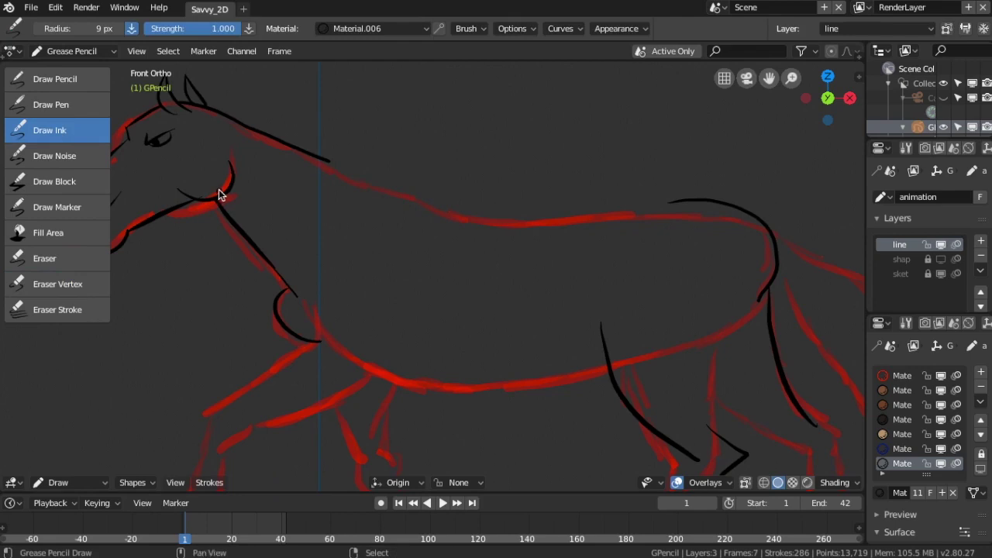
scroll(330, 294, "down", 3)
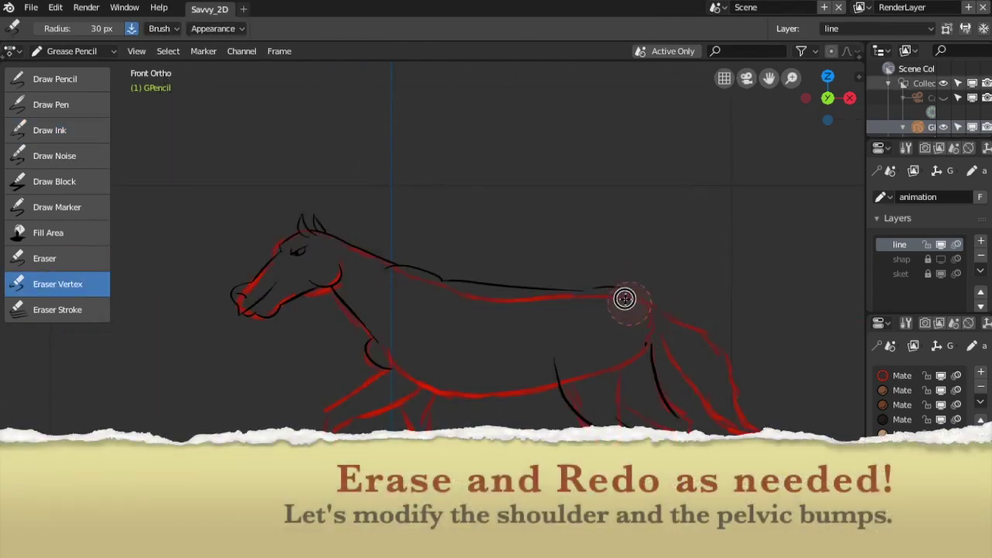
mouse_move(598, 294)
left_mouse_down()
mouse_move(482, 279)
mouse_move(448, 294)
mouse_move(416, 271)
mouse_move(390, 302)
left_mouse_up()
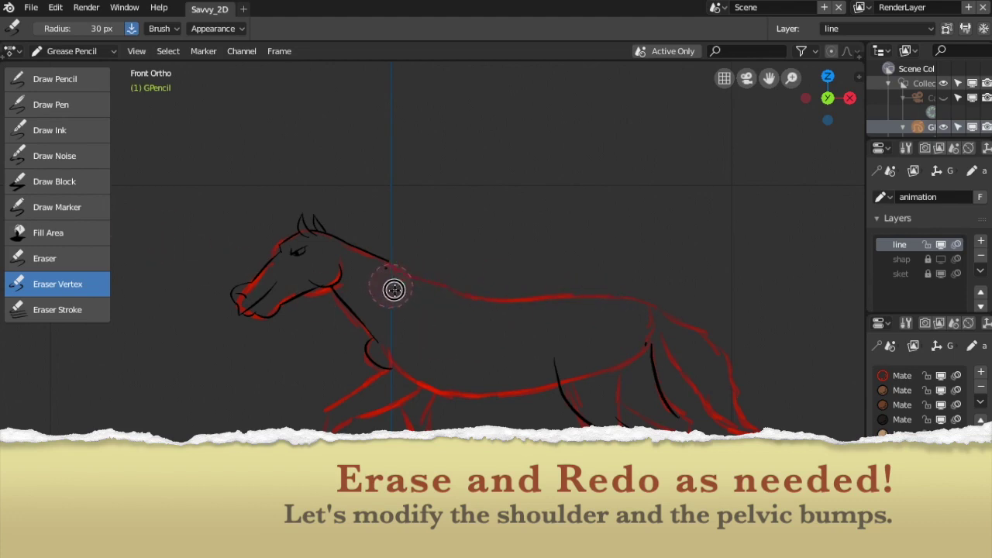
- Ink a new shoulder bump continuing from the end of the upper neck line with Draw Ink
left_click(64, 129)
scroll(294, 295, "up", 4)
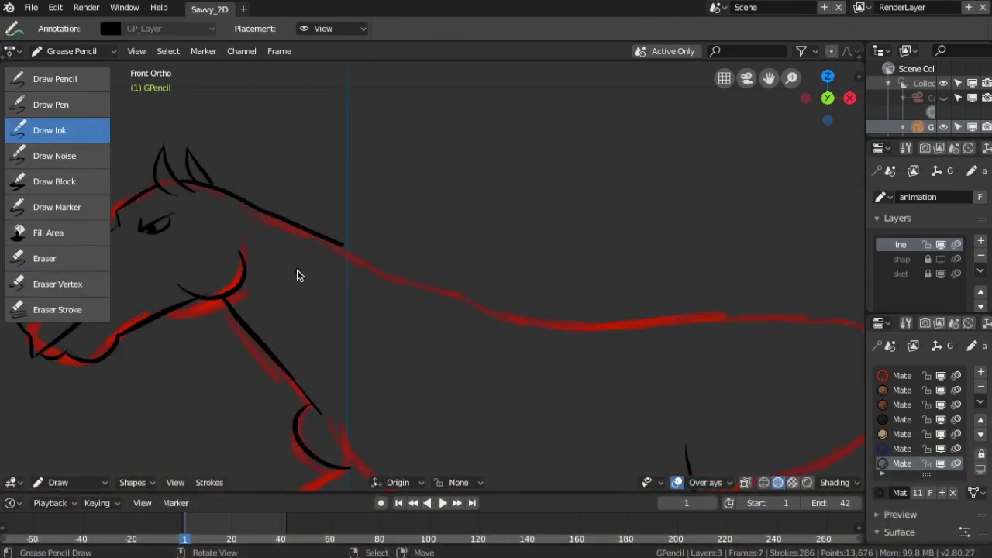
left_click_drag(338, 246, 435, 290)
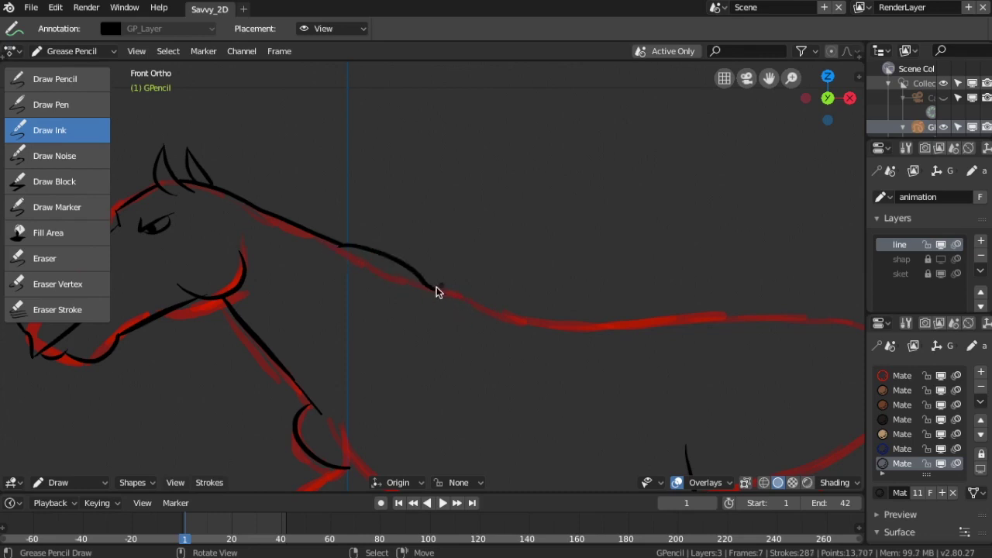
- Ink the back line from the shoulder bump and the rounded rump down to the buttock with Draw Ink
left_click_drag(434, 290, 631, 324)
left_click_drag(545, 324, 783, 313)
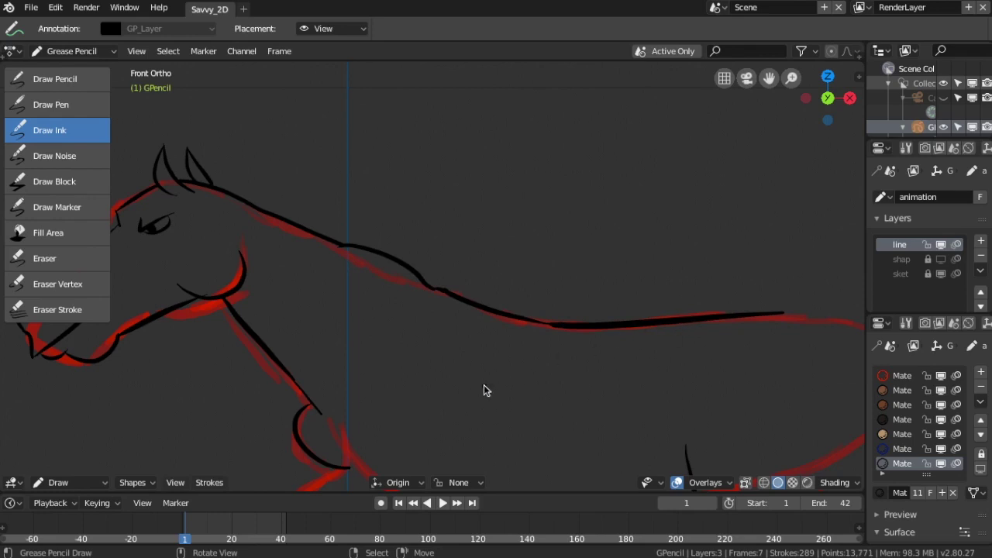
mouse_move(571, 382)
middle_mouse_down("shift")
mouse_move(425, 230)
mouse_move(407, 258)
middle_mouse_up("shift")
left_click_drag(570, 188, 728, 285)
key("ctrl+z")
left_click_drag(569, 189, 721, 287)
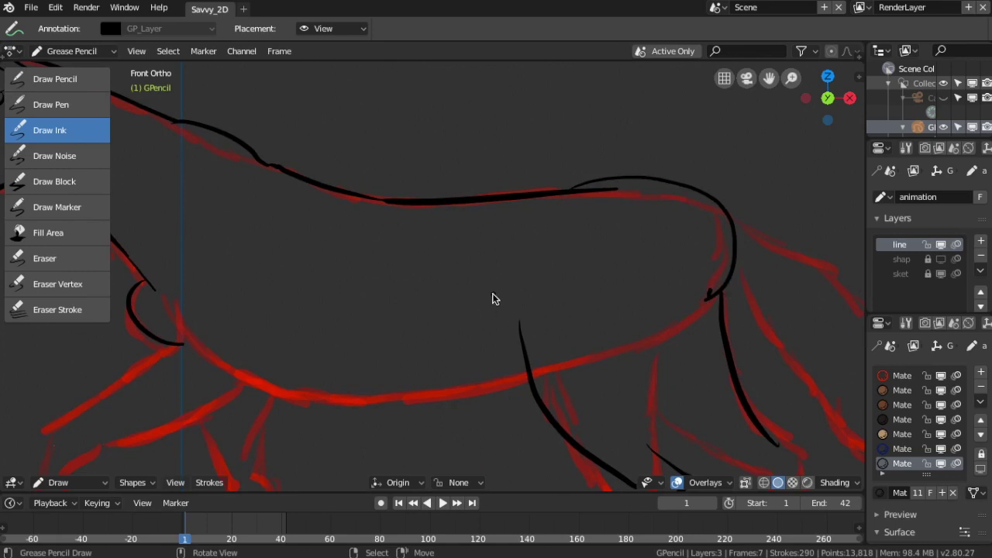
- Ink the rear thigh line of the near hind leg and the front contour of the far hind leg down to the fetlock
scroll(492, 293, "down", 4)
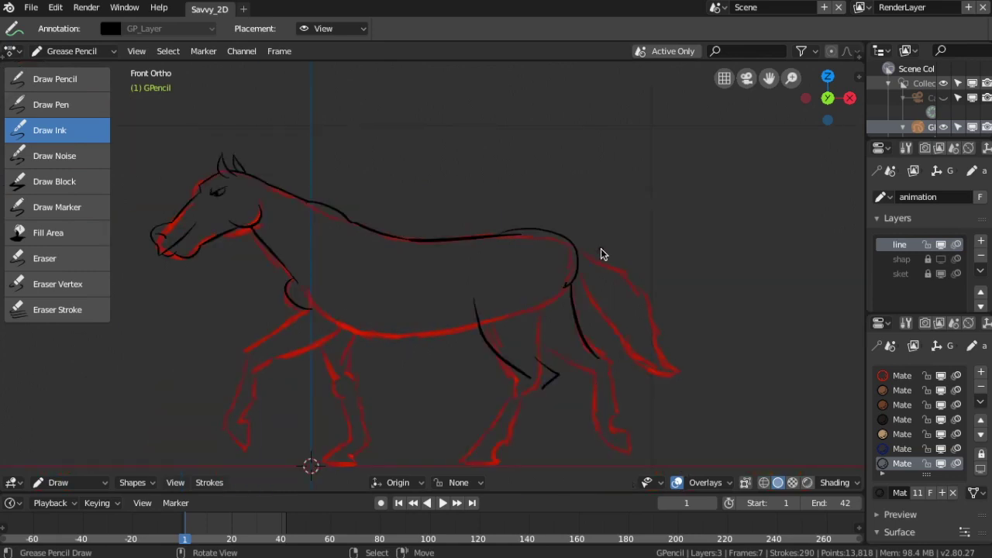
scroll(602, 255, "up", 2)
scroll(602, 254, "up", 2)
scroll(602, 254, "down", 2)
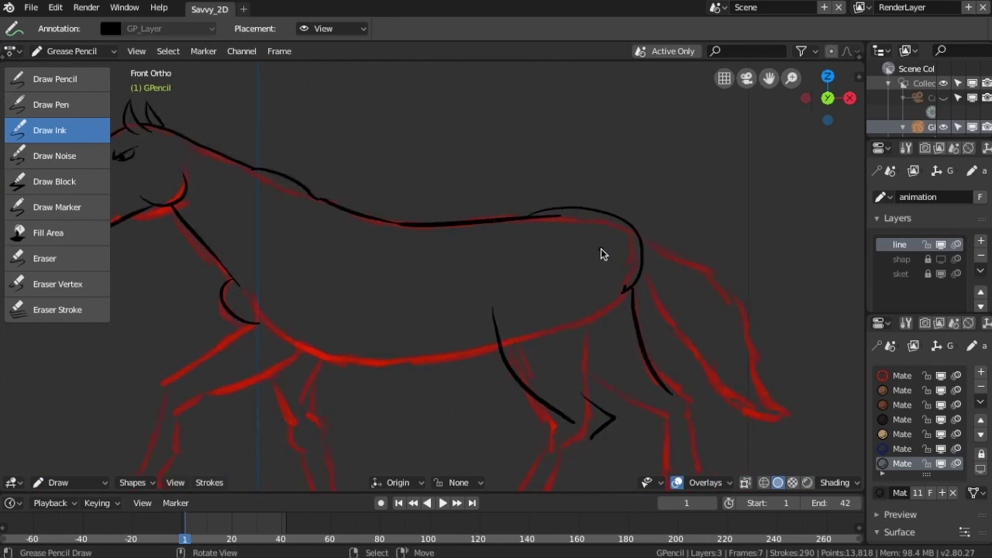
left_click_drag(631, 287, 598, 385)
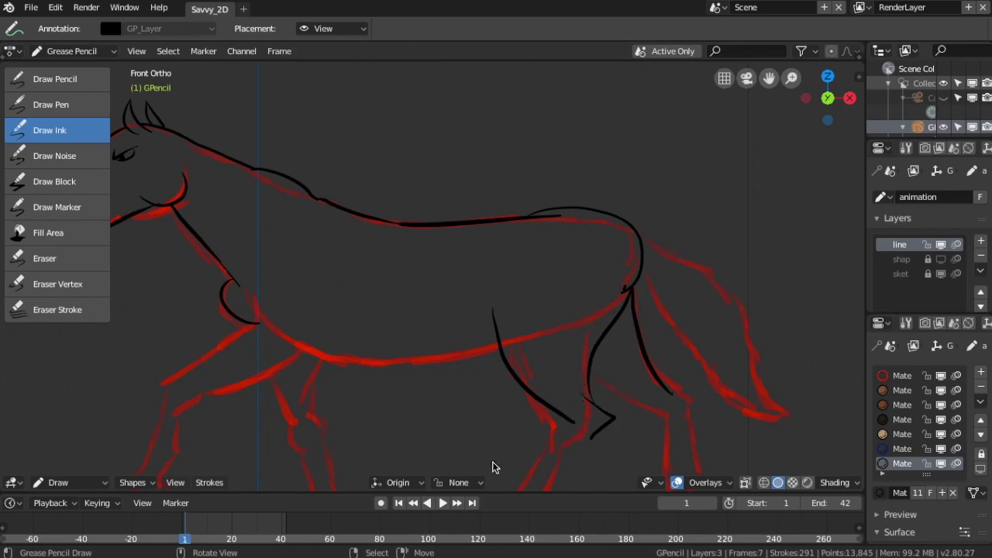
mouse_move(611, 381)
middle_mouse_down("shift")
mouse_move(468, 217)
mouse_move(462, 243)
middle_mouse_up("shift")
scroll(463, 244, "up", 2)
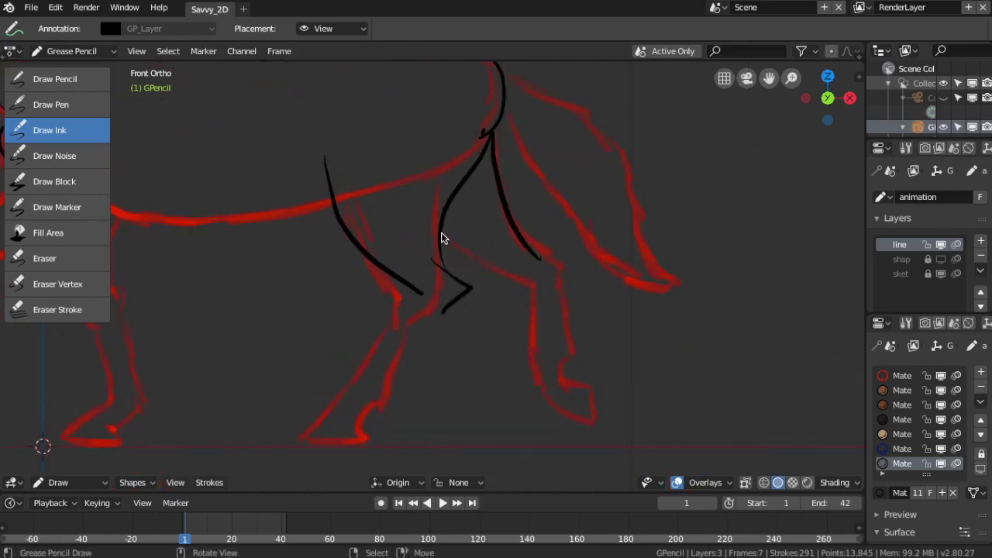
mouse_move(438, 237)
left_mouse_down()
mouse_move(533, 281)
mouse_move(536, 378)
left_mouse_up()
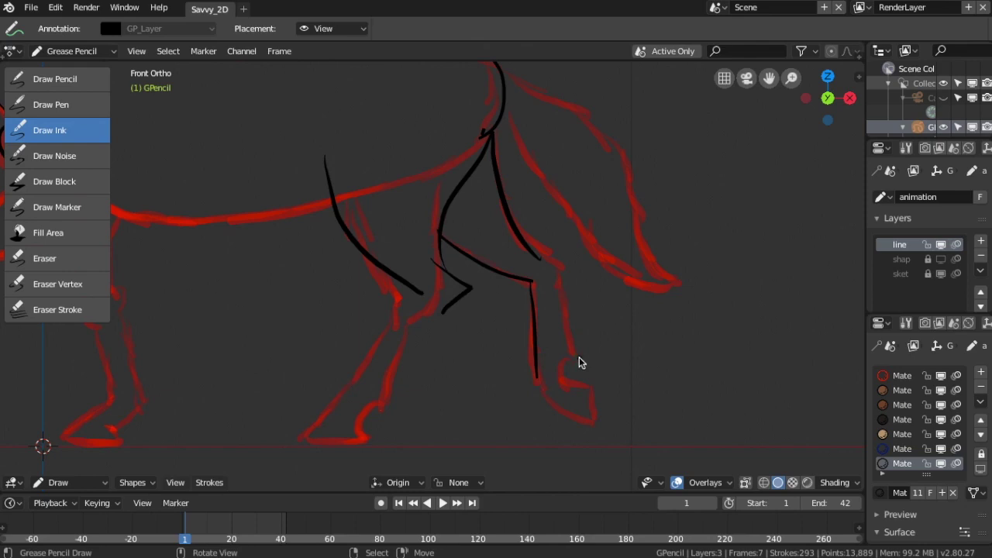
- Ink the rear pastern and hoof of the far hind leg and erase the hoof's misplaced outer edge
mouse_move(559, 381)
left_mouse_down()
mouse_move(599, 388)
mouse_move(606, 428)
left_mouse_up()
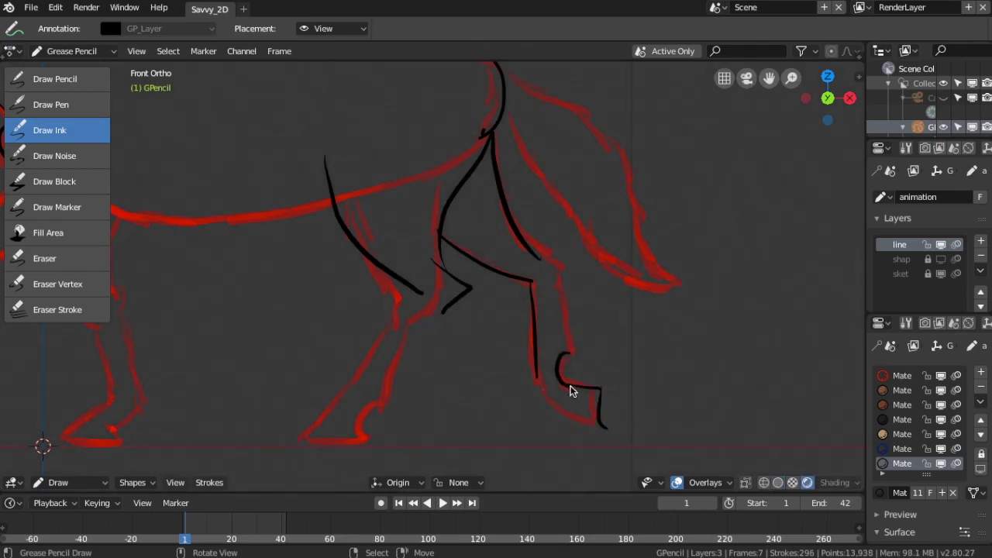
left_click_drag(563, 384, 585, 434)
left_click(49, 264)
mouse_move(621, 431)
left_mouse_down()
mouse_move(602, 411)
mouse_move(614, 421)
mouse_move(621, 402)
left_mouse_up()
left_click(58, 284)
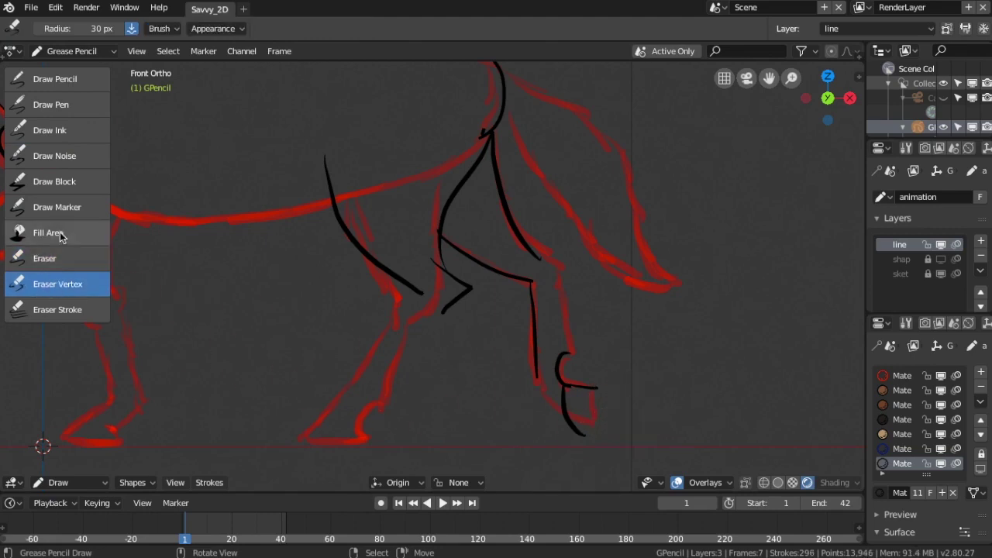
- Redraw the far hind hoof's outer edge with Draw Ink, and ink that leg's hock, rear contour and fetlock
left_click(62, 140)
left_click_drag(596, 388, 585, 429)
key("ctrl+z")
left_click_drag(596, 387, 595, 437)
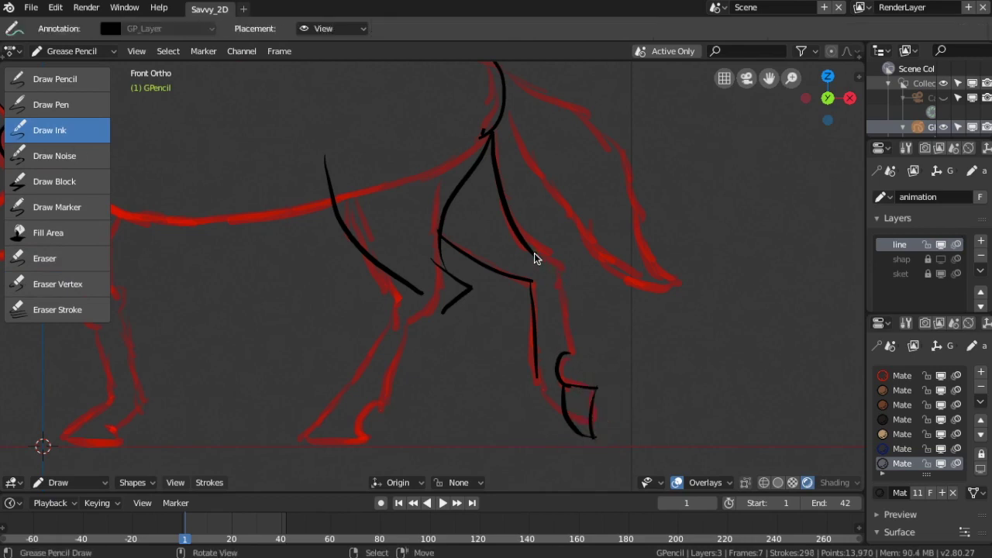
left_click_drag(534, 252, 567, 272)
mouse_move(562, 271)
left_mouse_down()
mouse_move(571, 350)
mouse_move(534, 372)
mouse_move(563, 416)
left_mouse_up()
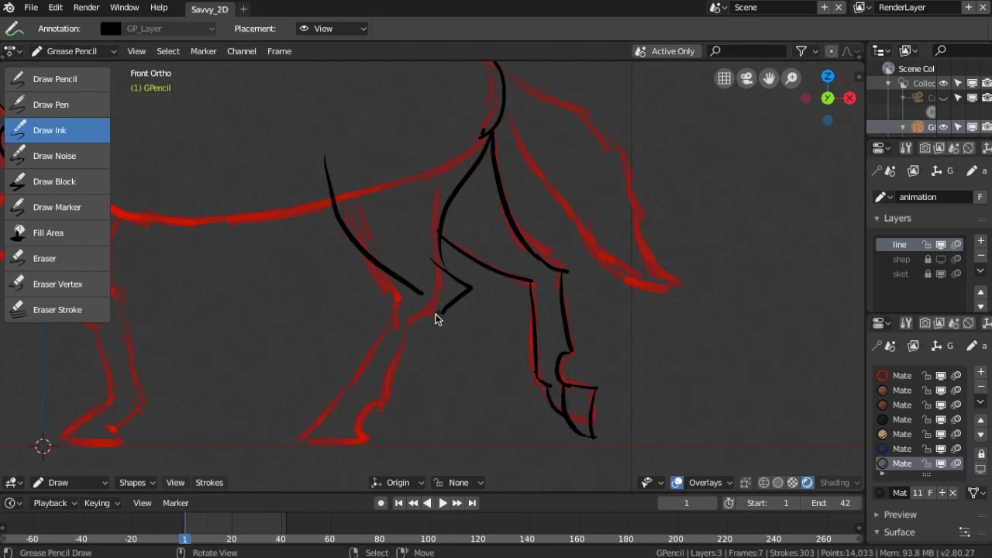
- Ink the lower part of the near hind leg from the hock down, including its pastern and flat hoof
left_click_drag(388, 273, 398, 316)
mouse_move(396, 325)
left_mouse_down()
mouse_move(346, 388)
mouse_move(361, 422)
mouse_move(336, 442)
mouse_move(368, 445)
left_mouse_up()
left_click_drag(306, 442, 343, 446)
left_click_drag(348, 386, 302, 438)
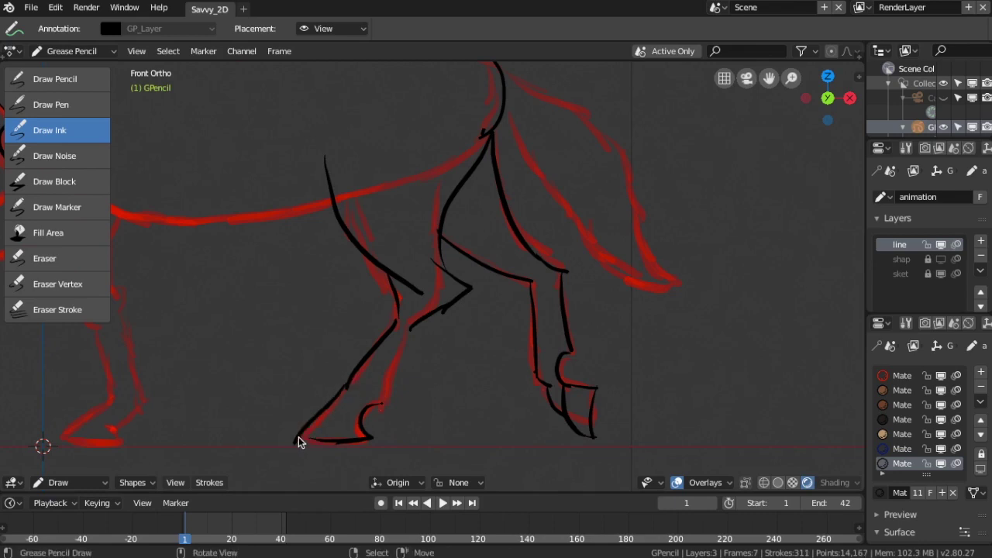
key("ctrl+z")
left_click_drag(348, 386, 297, 441)
left_click_drag(300, 439, 370, 439)
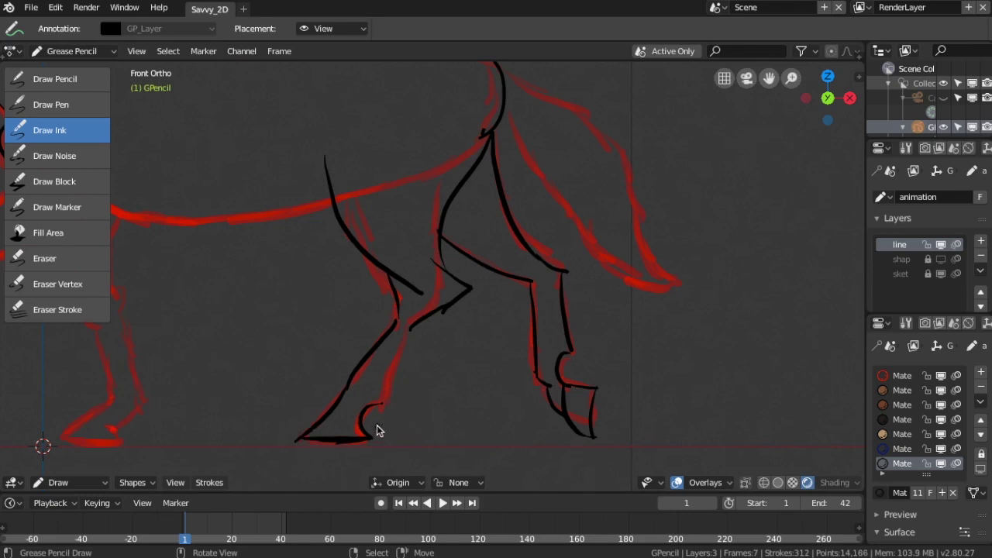
left_click_drag(398, 327, 377, 398)
- Ink the curved line separating the near hind hoof from the pastern
scroll(369, 345, "down", 5)
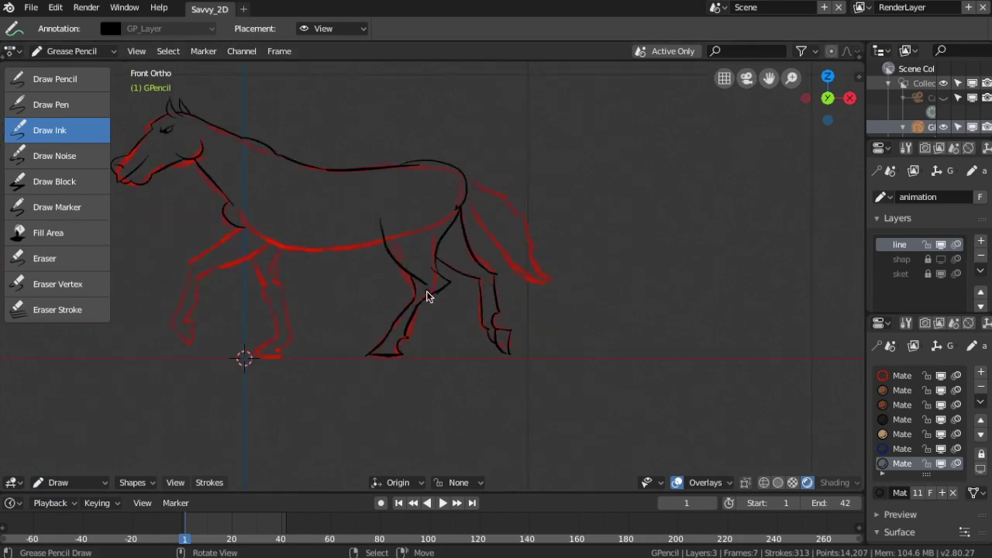
scroll(547, 325, "up", 1)
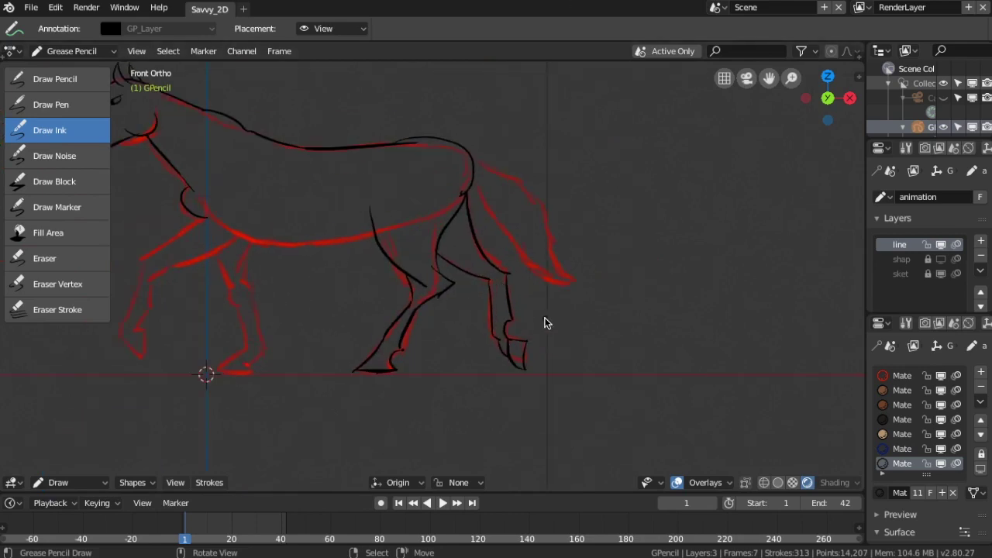
scroll(546, 323, "up", 1)
scroll(545, 324, "down", 2)
scroll(595, 263, "up", 2)
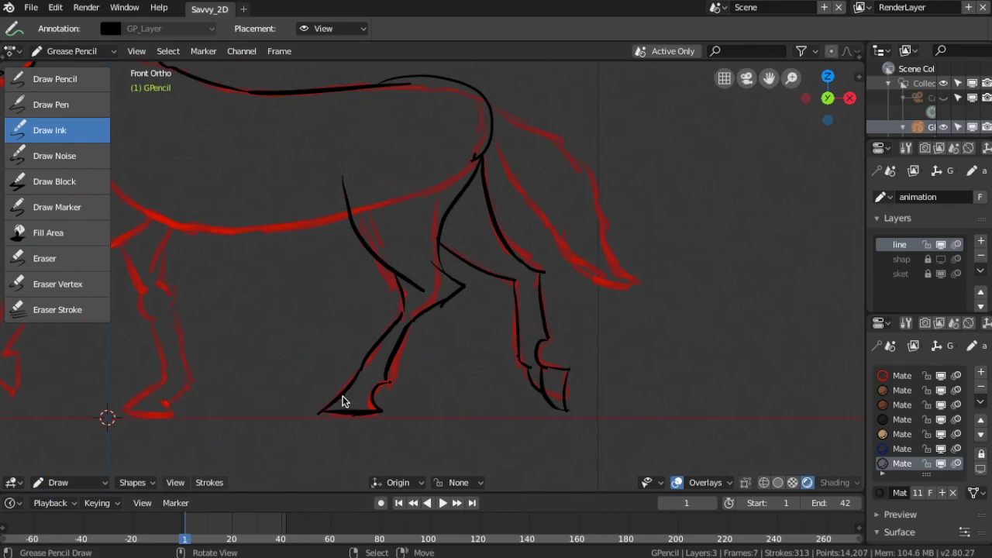
left_click_drag(342, 395, 375, 398)
key("ctrl+z")
left_click_drag(386, 394, 345, 397)
key("ctrl+z")
left_click_drag(372, 397, 344, 398)
- Ink the outer and inner contours of the tail over the sketch, joining them at the tip
left_click_drag(488, 103, 616, 189)
left_click_drag(496, 144, 547, 199)
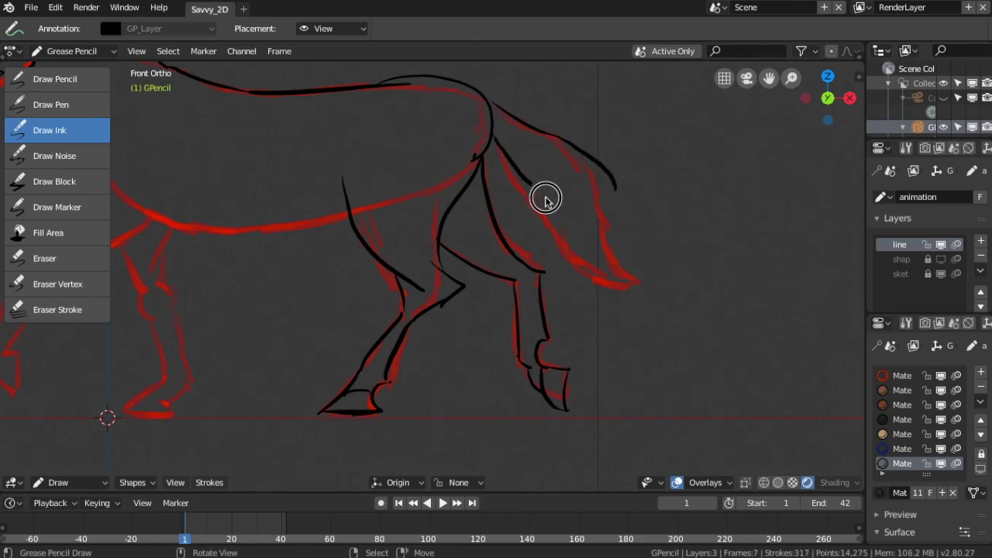
key("ctrl+z")
key("ctrl+z")
mouse_move(554, 136)
left_mouse_down()
mouse_move(602, 192)
mouse_move(624, 275)
mouse_move(634, 272)
mouse_move(589, 258)
left_mouse_up()
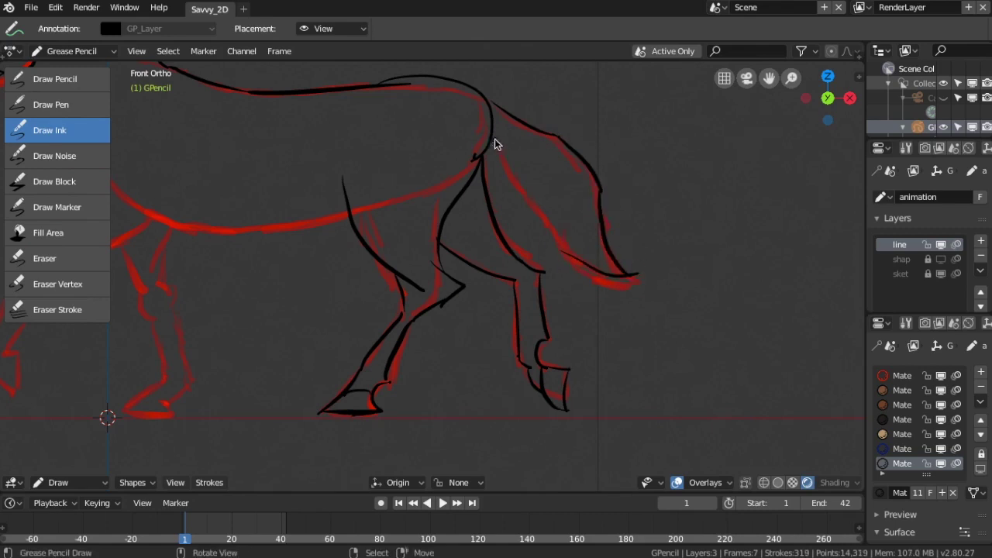
left_click_drag(547, 220, 577, 254)
left_click_drag(492, 135, 496, 152)
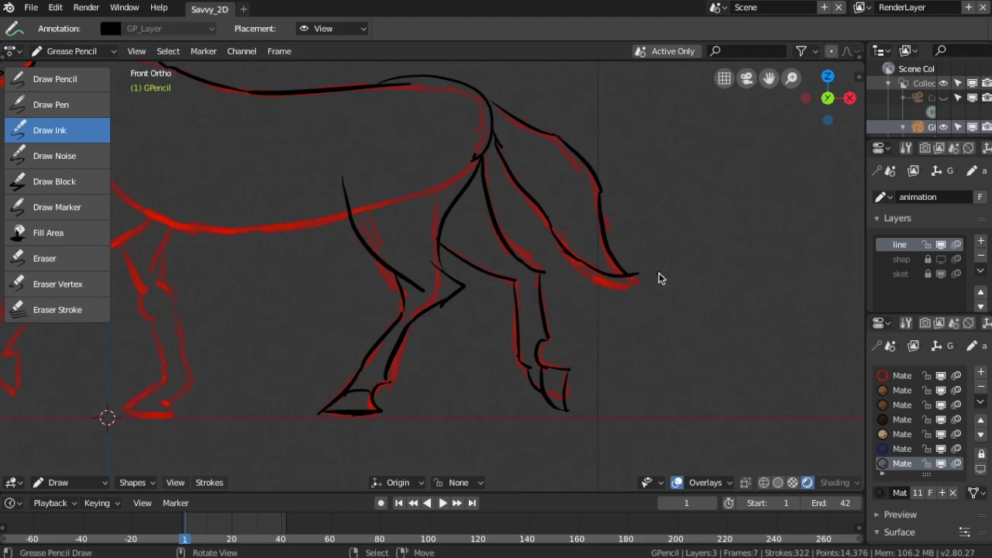
- Ink the shoulder line beside the chest and the raised foreleg's front contour and hoof
mouse_move(497, 324)
middle_mouse_down("shift")
mouse_move(679, 306)
mouse_move(760, 374)
mouse_move(727, 383)
middle_mouse_up("shift")
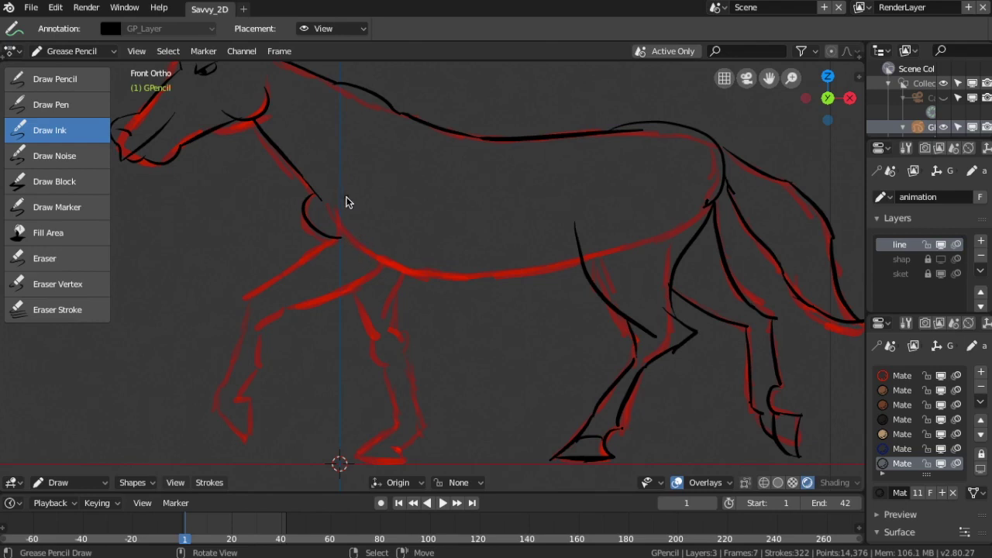
mouse_move(342, 192)
left_mouse_down()
mouse_move(327, 244)
mouse_move(241, 298)
mouse_move(232, 364)
left_mouse_up()
key("ctrl+z")
mouse_move(242, 298)
left_mouse_down()
mouse_move(216, 411)
mouse_move(250, 442)
left_mouse_up()
left_click_drag(252, 398, 250, 442)
mouse_move(237, 400)
left_mouse_down()
mouse_move(257, 399)
mouse_move(240, 393)
left_mouse_up()
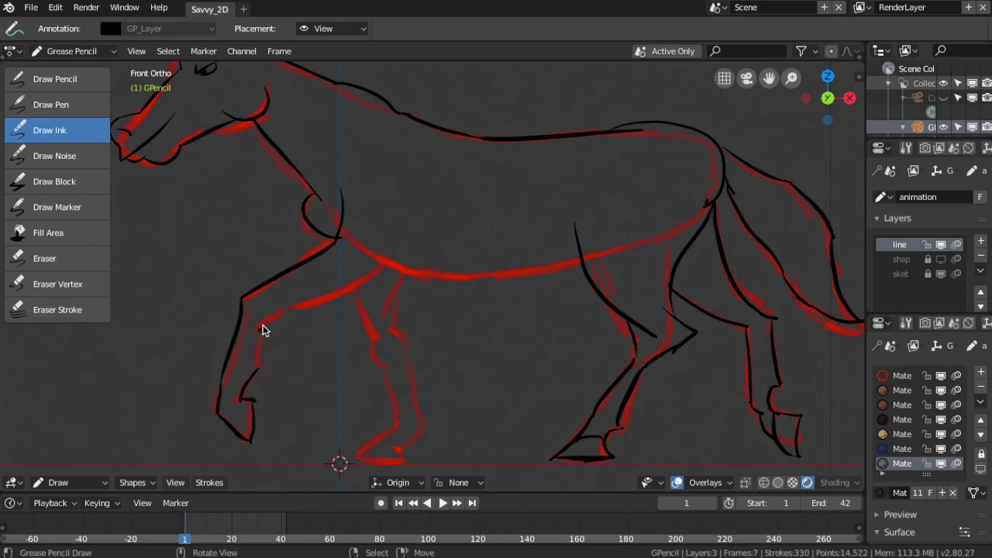
- Ink the raised foreleg's rear contour from the pastern past the knee and up the forearm to the belly
left_click_drag(261, 330, 256, 373)
left_click_drag(258, 328, 291, 315)
key("ctrl+z")
left_click_drag(260, 326, 417, 250)
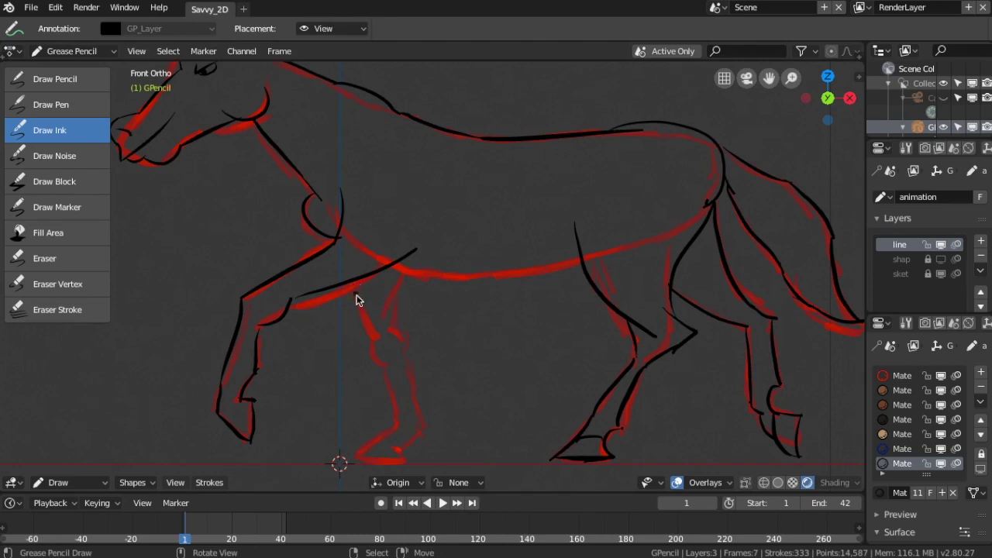
- Ink the planted foreleg's forearm and knee, and the belly line back to the near hind thigh
mouse_move(353, 282)
left_mouse_down()
mouse_move(381, 334)
mouse_move(376, 369)
left_mouse_up()
key("ctrl+z")
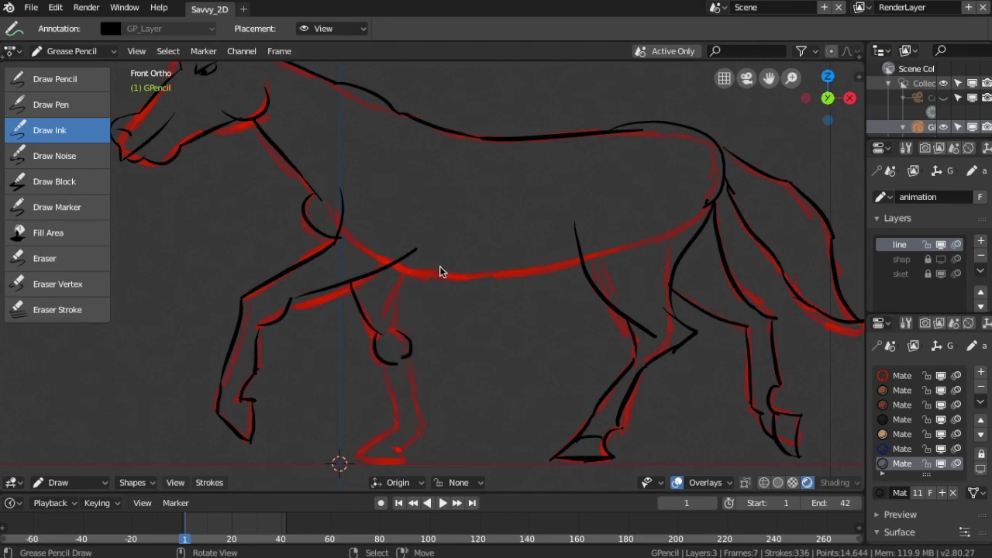
mouse_move(396, 268)
left_mouse_down()
mouse_move(515, 273)
mouse_move(575, 261)
left_mouse_up()
key("ctrl+z")
left_click_drag(397, 265, 560, 261)
left_click_drag(425, 268, 410, 320)
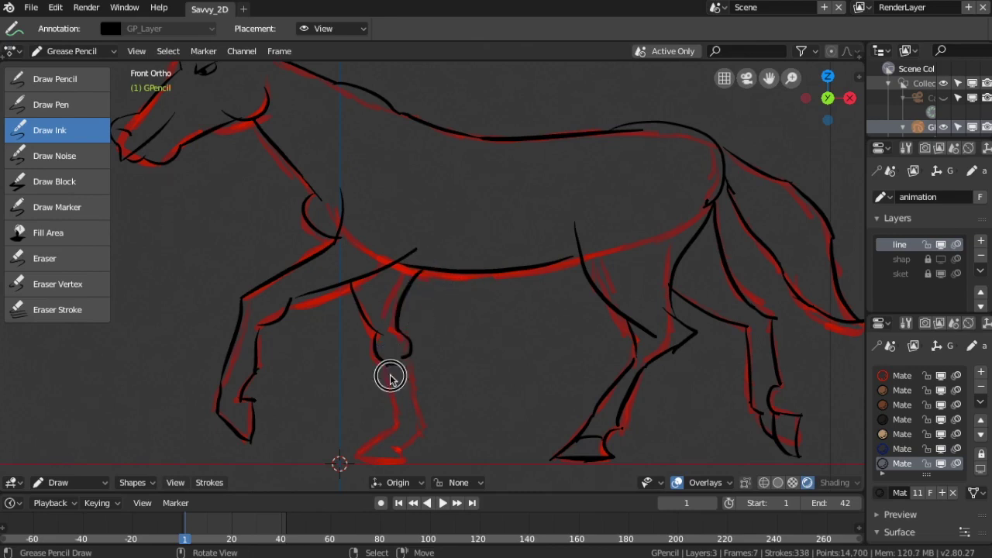
- Ink the planted foreleg's lower leg, fetlock and hoof, and add the hoof line on the raised foreleg
mouse_move(405, 421)
left_mouse_down()
mouse_move(364, 454)
mouse_move(397, 460)
left_mouse_up()
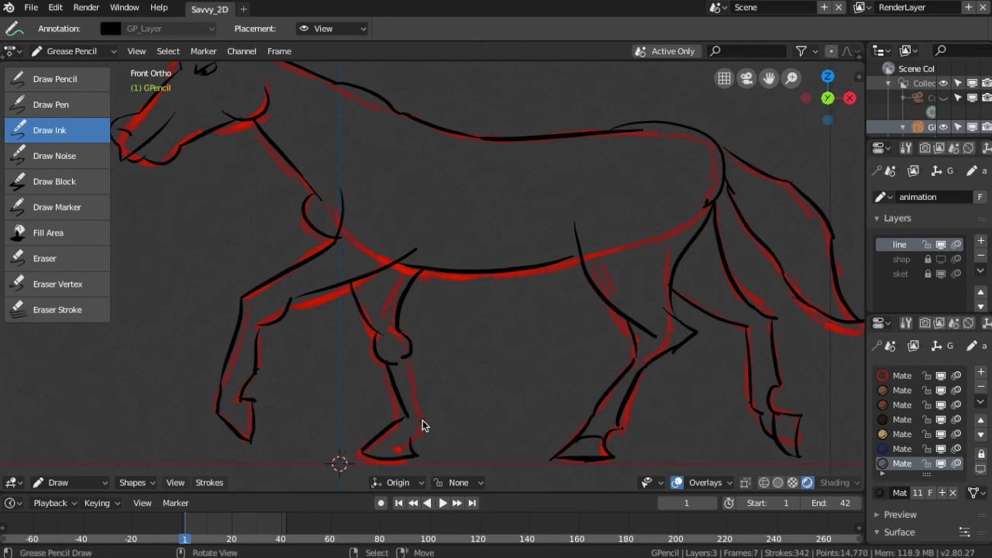
left_click_drag(419, 413, 410, 442)
left_click_drag(406, 361, 419, 412)
left_click_drag(385, 438, 421, 435)
left_click_drag(239, 400, 256, 402)
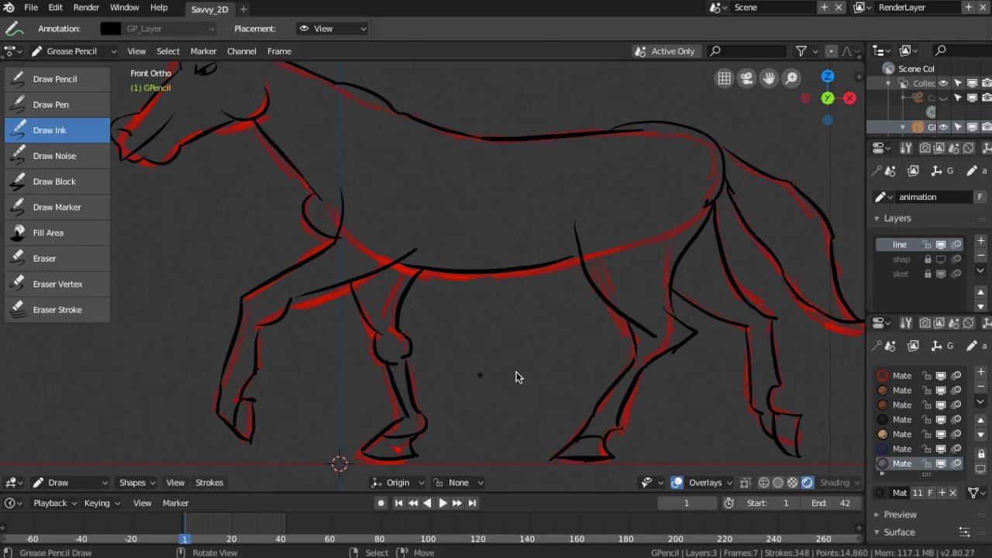
- Hide the red sketch layer to leave only the black line art on display
left_click(941, 272)
scroll(657, 351, "down", 2)
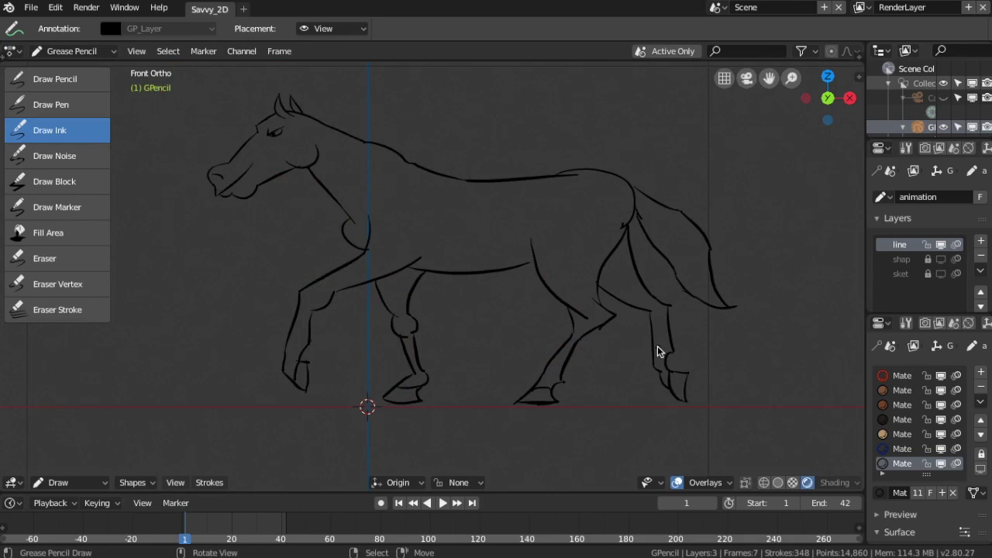
scroll(657, 346, "up", 1)
scroll(657, 346, "down", 1)
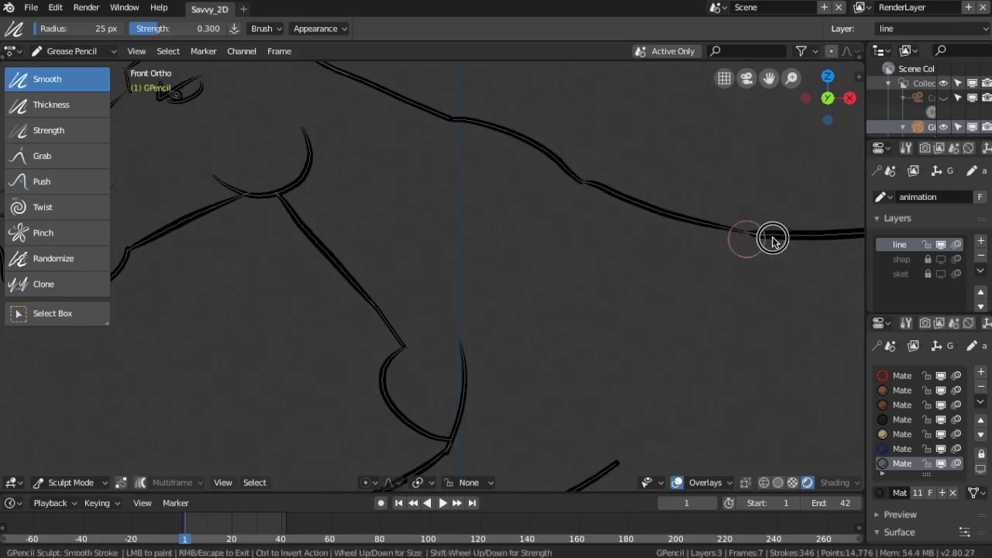
- Smooth the shoulder and chest strokes in Sculpt Mode, increase the Smooth brush strength, and smooth the jaw curve
left_click_drag(526, 143, 451, 130)
left_click_drag(448, 431, 445, 440)
left_click_drag(192, 29, 232, 29)
mouse_move(256, 191)
left_mouse_down()
mouse_move(293, 193)
mouse_move(314, 157)
left_mouse_up()
left_click(308, 139)
left_click(224, 179)
- Smooth the stroke joint where the chest meets the raised foreleg
scroll(390, 248, "down", 2)
scroll(508, 281, "up", 2)
mouse_move(540, 359)
middle_mouse_down("shift")
mouse_move(497, 164)
mouse_move(494, 83)
middle_mouse_up("shift")
left_click_drag(408, 220, 411, 203)
scroll(465, 211, "up", 4)
key("ctrl+z")
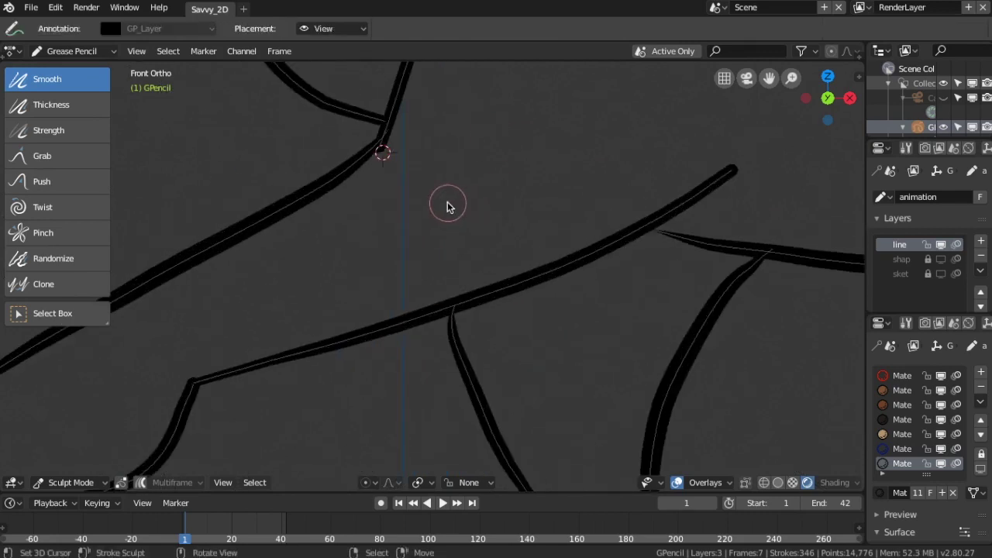
left_click(380, 148)
scroll(541, 291, "down", 2)
scroll(540, 291, "up", 1)
- Smooth the raised foreleg's strokes from the knee down to the hoof
middle_click_drag(291, 435, 312, 290, "shift")
mouse_move(313, 290)
left_mouse_down()
mouse_move(287, 299)
mouse_move(341, 234)
left_mouse_up()
middle_click_drag(255, 422, 333, 279, "shift")
mouse_move(317, 298)
left_mouse_down()
mouse_move(299, 329)
mouse_move(295, 321)
mouse_move(289, 349)
left_mouse_up()
mouse_move(307, 345)
middle_mouse_down("shift")
mouse_move(339, 276)
mouse_move(369, 155)
middle_mouse_up("shift")
mouse_move(307, 219)
left_mouse_down()
mouse_move(316, 233)
mouse_move(307, 231)
mouse_move(280, 329)
left_mouse_up()
mouse_move(221, 190)
left_mouse_down()
mouse_move(230, 290)
mouse_move(277, 382)
mouse_move(337, 405)
mouse_move(324, 390)
left_mouse_up()
- Smooth the planted foreleg's hoof, fetlock and knee strokes
mouse_move(732, 424)
middle_mouse_down("shift")
mouse_move(379, 346)
mouse_move(406, 349)
middle_mouse_up("shift")
mouse_move(614, 281)
left_mouse_down()
mouse_move(583, 231)
mouse_move(524, 372)
mouse_move(411, 341)
left_mouse_up()
scroll(411, 334, "down", 2)
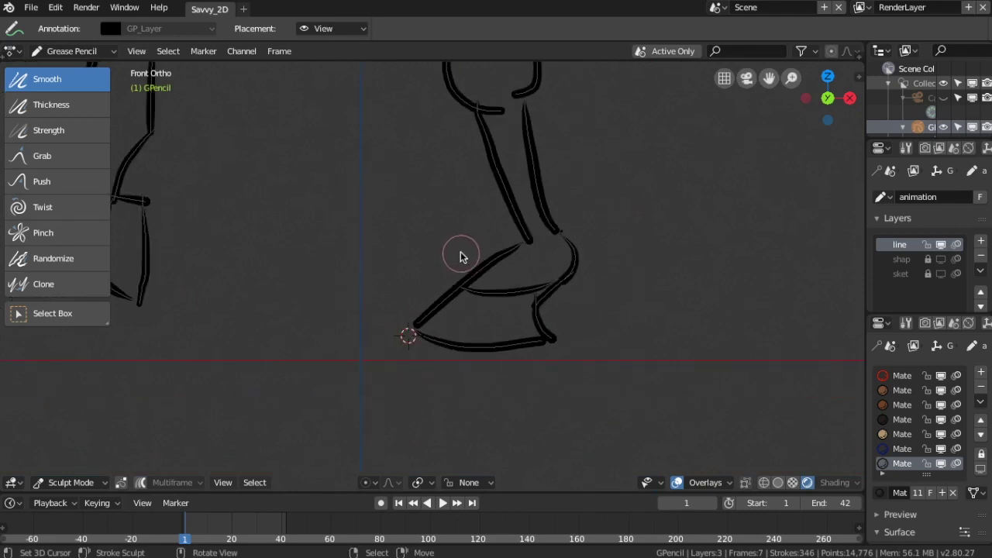
middle_click_drag(460, 257, 496, 452, "shift")
mouse_move(535, 231)
left_mouse_down()
mouse_move(487, 227)
mouse_move(497, 257)
left_mouse_up()
left_click_drag(465, 210, 424, 130)
scroll(545, 254, "down", 4)
scroll(589, 287, "up", 1)
- Smooth the strokes of both hind legs, working from the lower legs up to the thighs
middle_click_drag(700, 346, 348, 304, "shift")
scroll(431, 279, "up", 2)
mouse_move(496, 283)
left_mouse_down()
mouse_move(537, 262)
mouse_move(626, 177)
mouse_move(594, 98)
mouse_move(627, 206)
mouse_move(615, 115)
mouse_move(622, 127)
left_mouse_up()
mouse_move(679, 267)
middle_mouse_down("shift")
mouse_move(439, 209)
mouse_move(433, 189)
middle_mouse_up("shift")
mouse_move(548, 251)
left_mouse_down()
mouse_move(517, 260)
mouse_move(522, 304)
left_mouse_up()
left_click_drag(607, 233, 658, 189)
middle_click_drag(680, 211, 653, 383, "shift")
mouse_move(509, 148)
left_mouse_down()
mouse_move(555, 187)
mouse_move(630, 297)
mouse_move(629, 310)
left_mouse_up()
mouse_move(815, 214)
left_mouse_down()
mouse_move(812, 202)
mouse_move(806, 213)
left_mouse_up()
- Smooth the tail and rump strokes
scroll(649, 412, "down", 3, "shift")
mouse_move(558, 194)
left_mouse_down()
mouse_move(538, 204)
mouse_move(642, 343)
mouse_move(487, 131)
left_mouse_up()
mouse_move(581, 185)
middle_mouse_down("shift")
mouse_move(575, 282)
mouse_move(623, 428)
middle_mouse_up("shift")
mouse_move(618, 283)
left_mouse_down()
mouse_move(688, 337)
mouse_move(491, 205)
left_mouse_up()
mouse_move(382, 144)
left_mouse_down()
mouse_move(370, 146)
mouse_move(385, 155)
left_mouse_up()
- Smooth the back line and the shoulder bump at the withers
scroll(376, 182, "down", 2)
middle_click_drag(377, 185, 683, 171, "shift")
left_click_drag(416, 213, 468, 206)
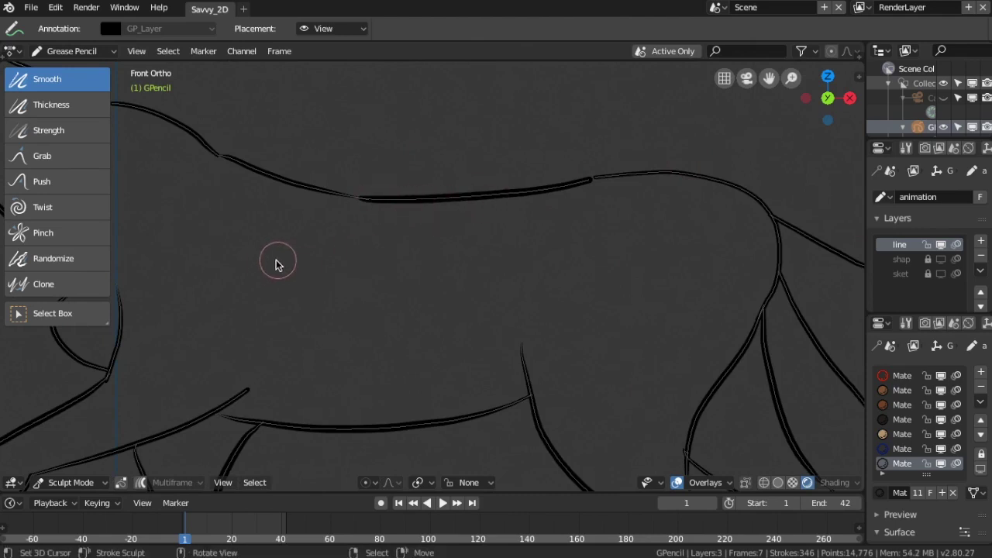
left_click_drag(256, 164, 318, 196)
middle_click_drag(251, 162, 518, 222, "shift")
mouse_move(486, 214)
left_mouse_down()
mouse_move(465, 196)
mouse_move(274, 138)
mouse_move(280, 125)
left_mouse_up()
- Inspect the smoothed horse line art in Object Mode from an angle and in front view
scroll(326, 217, "down", 2)
scroll(438, 317, "up", 2)
scroll(444, 336, "down", 2)
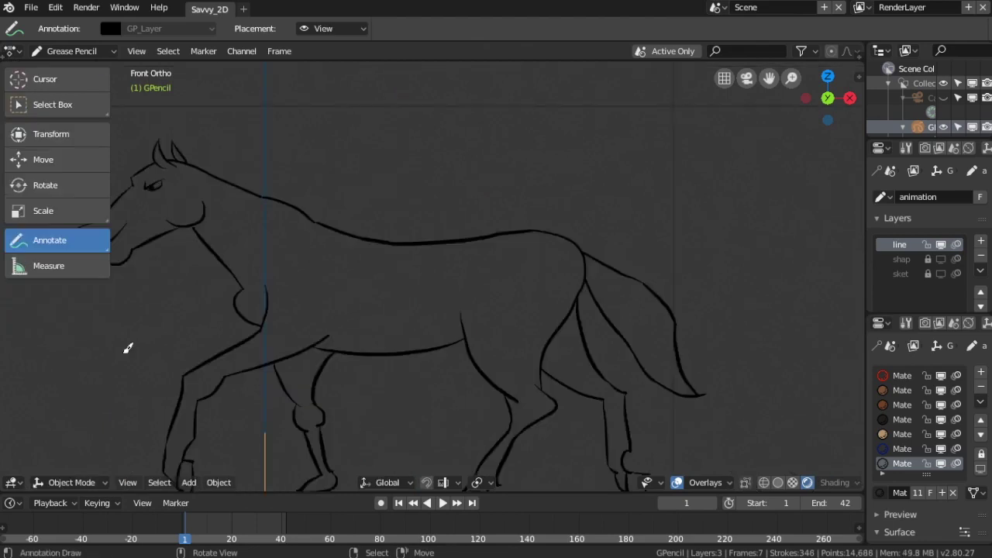
scroll(194, 334, "up", 2)
scroll(197, 330, "down", 1)
middle_click_drag(289, 314, 344, 283)
scroll(303, 330, "down", 5)
scroll(343, 288, "up", 4)
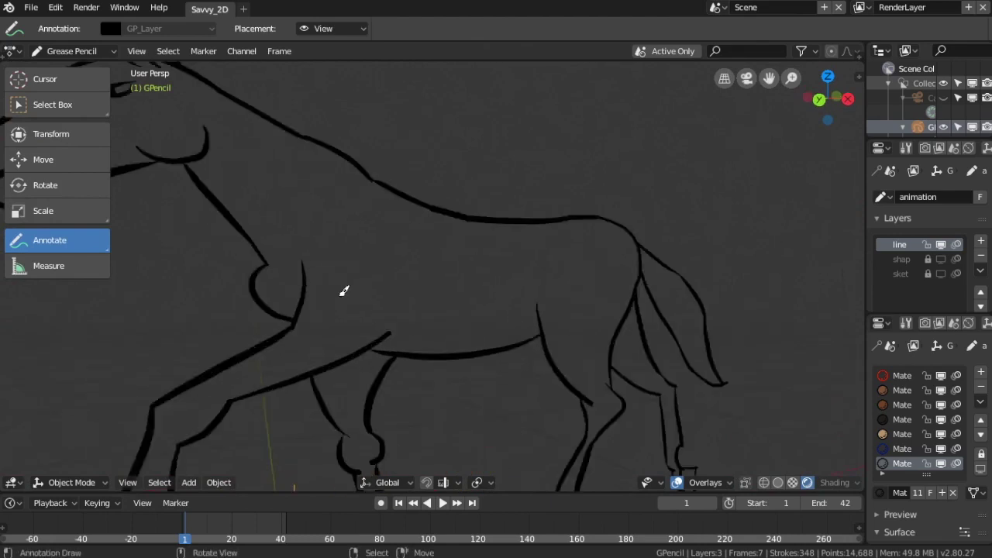
key("KP_1")
scroll(369, 325, "up", 3)
middle_click_drag(370, 327, 529, 312, "shift")
scroll(529, 313, "up", 1)
scroll(268, 293, "down", 3)
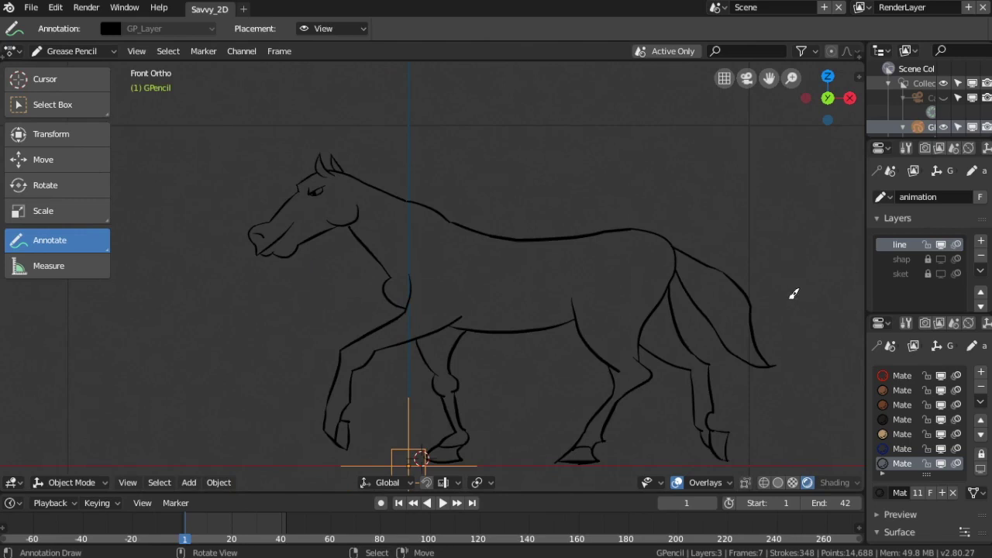
scroll(787, 293, "up", 2)
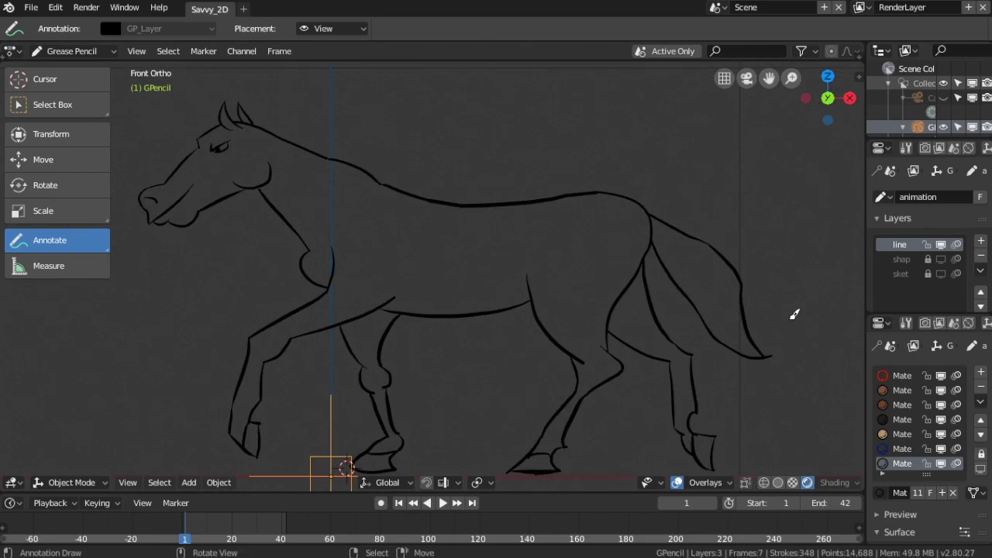